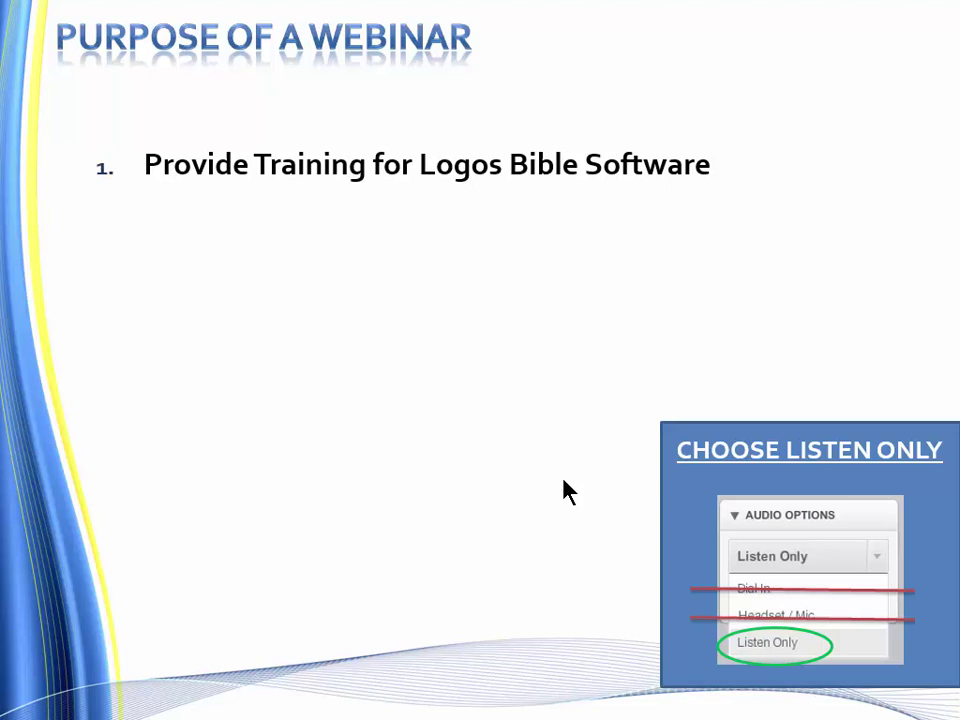
key(Right)
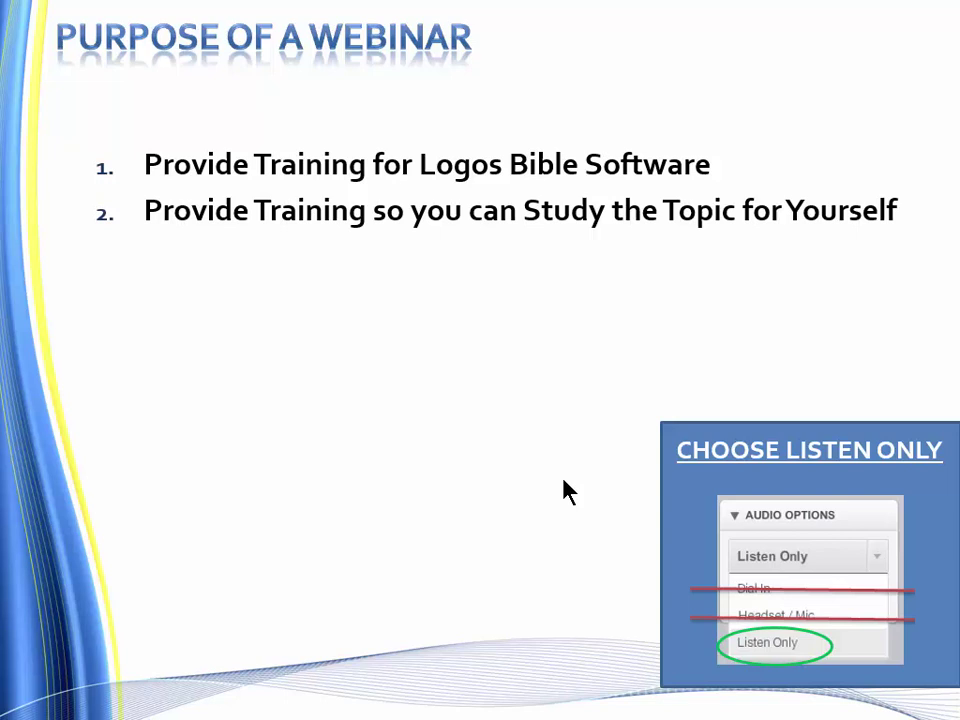
key(Right)
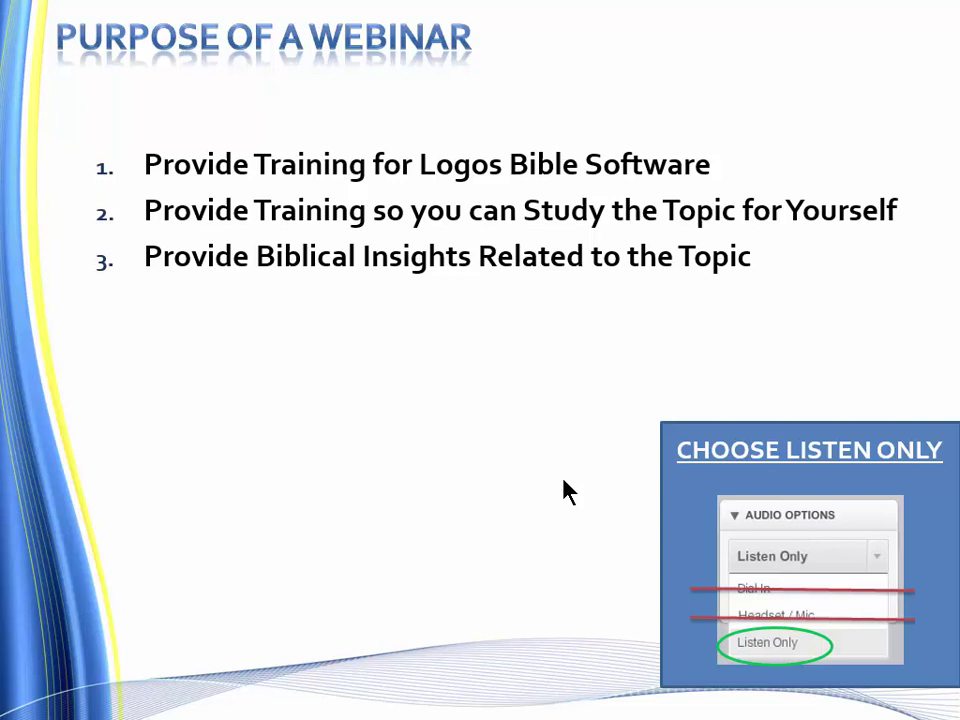
key(Right)
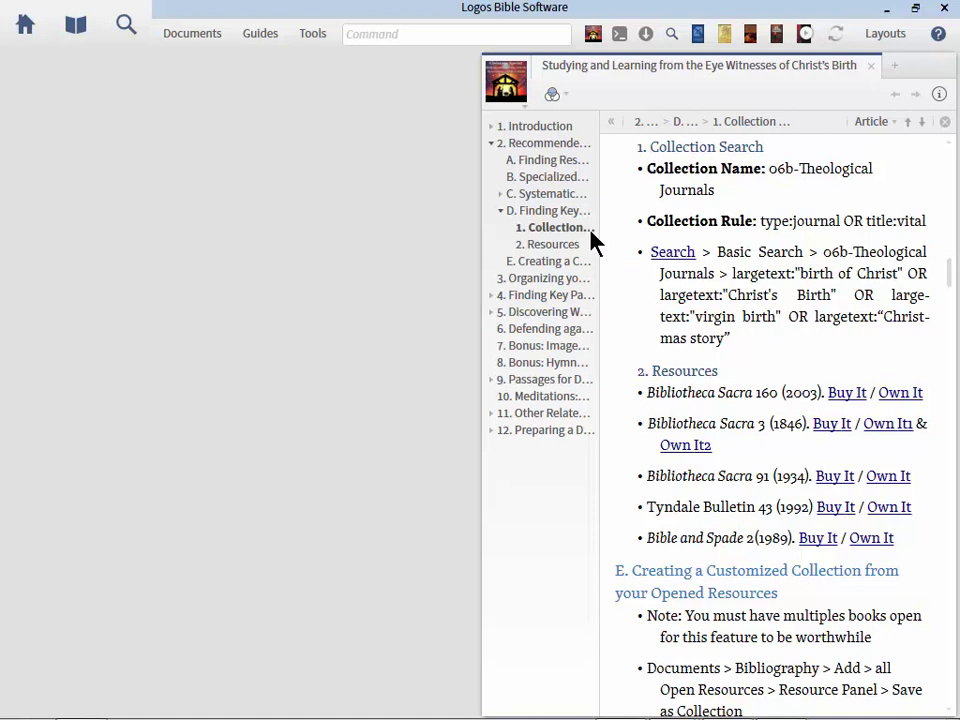
- Widen the outline's table of contents and expand section 12 on preparing a devotional
drag(598, 243, 718, 243)
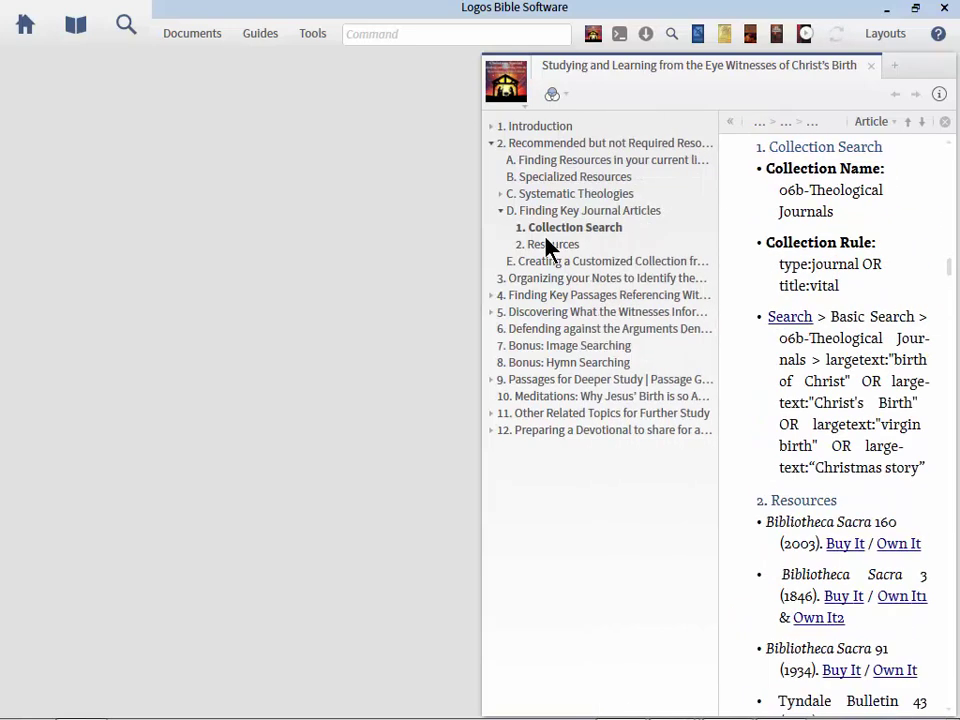
click(493, 434)
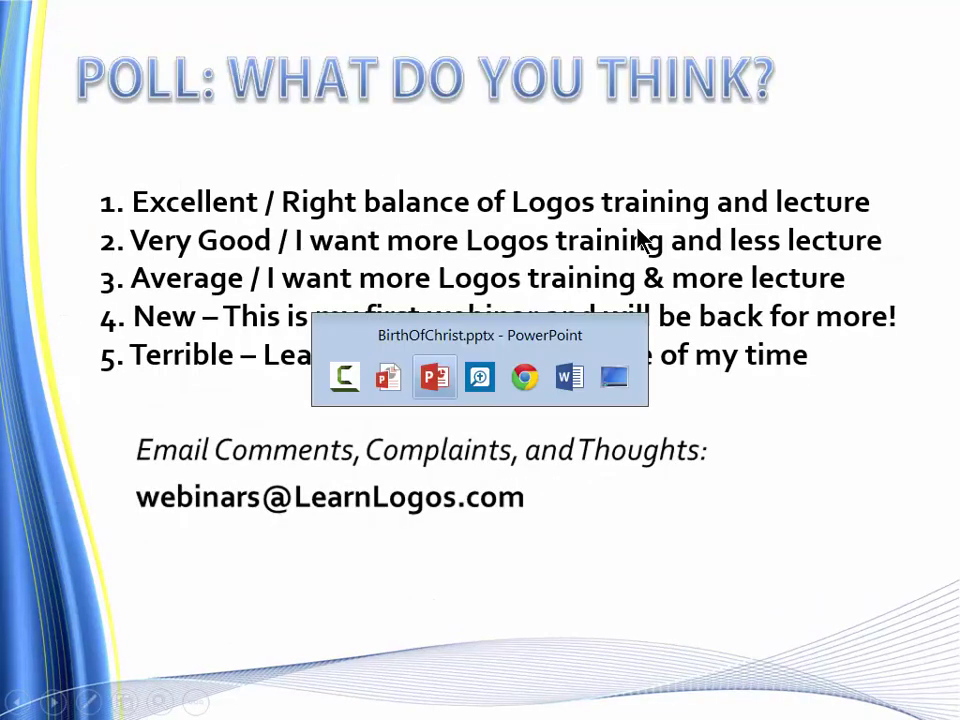
- Switch to Logos Bible Software, go to section 2 of the outline and run its first linked Basic search
key(alt+Tab)
click(566, 146)
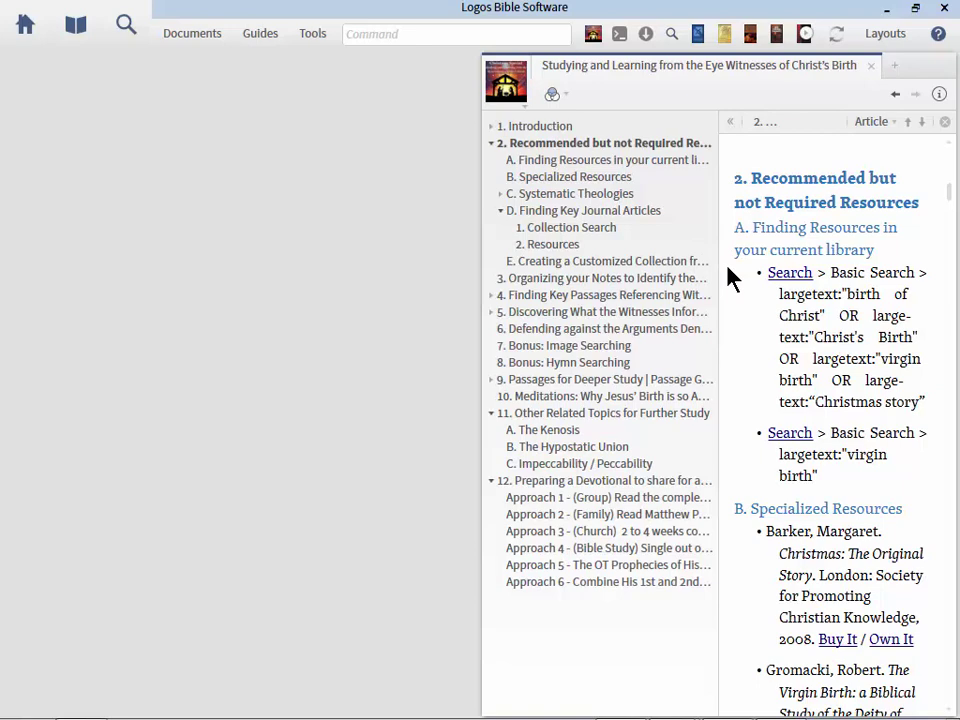
click(786, 284)
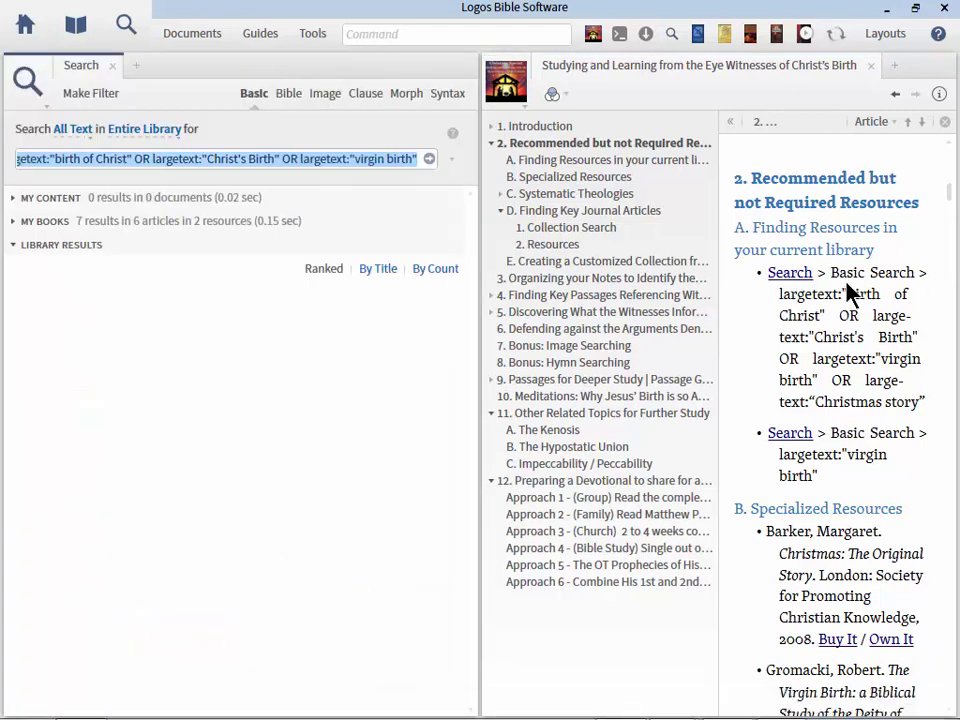
- Highlight the outline's query text and the "birth of Christ" term in the search, and open the Virgin Birth of Christ hit from The Divine Comforter
drag(832, 274, 938, 418)
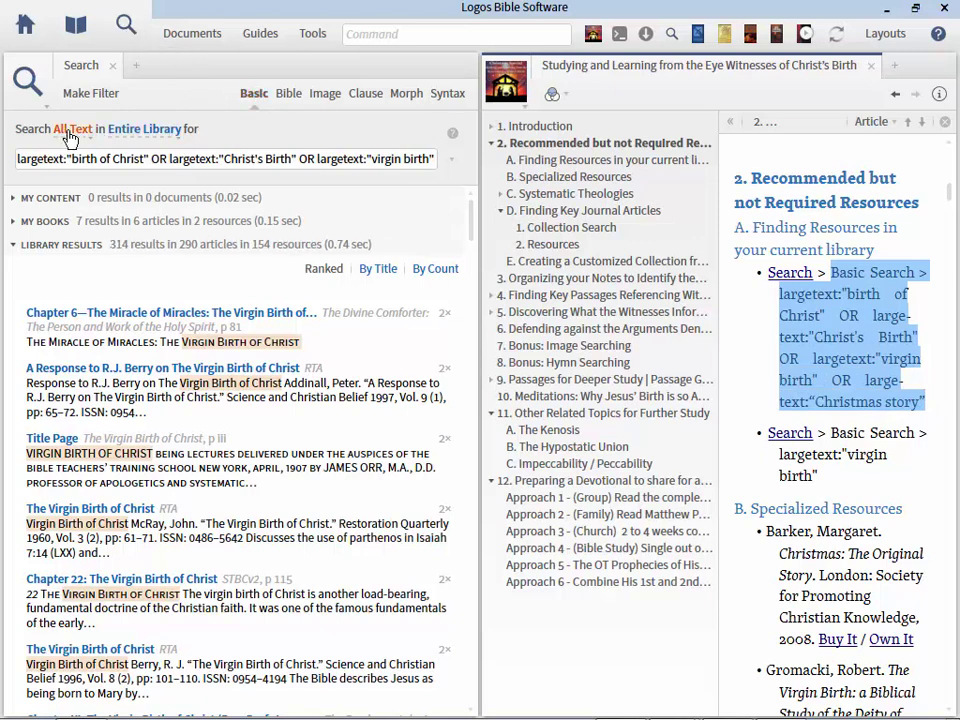
click(116, 160)
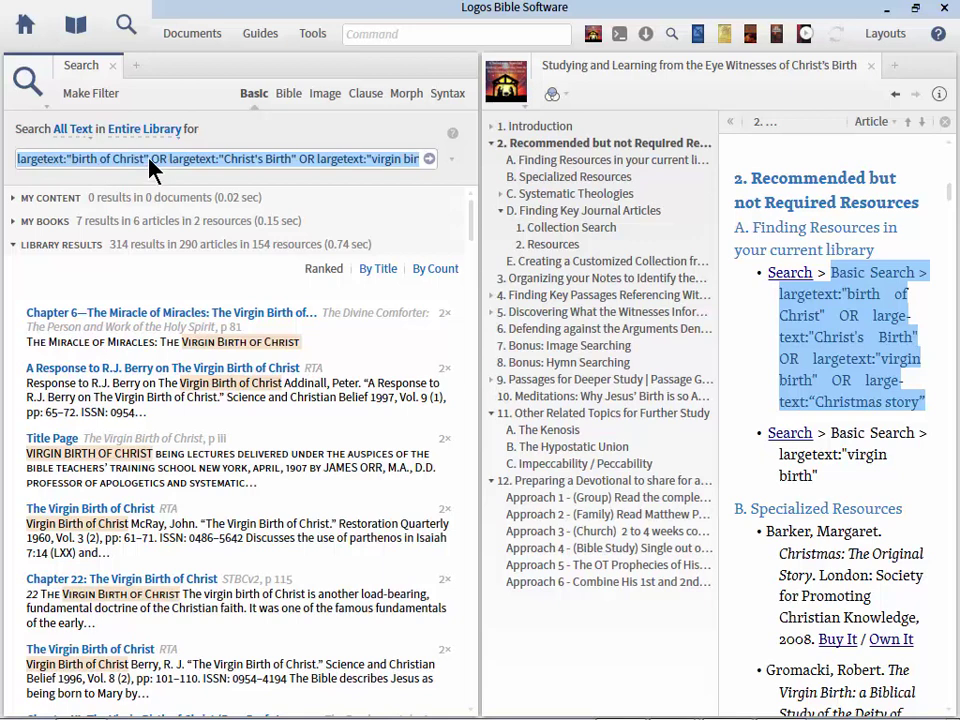
drag(150, 165, 64, 160)
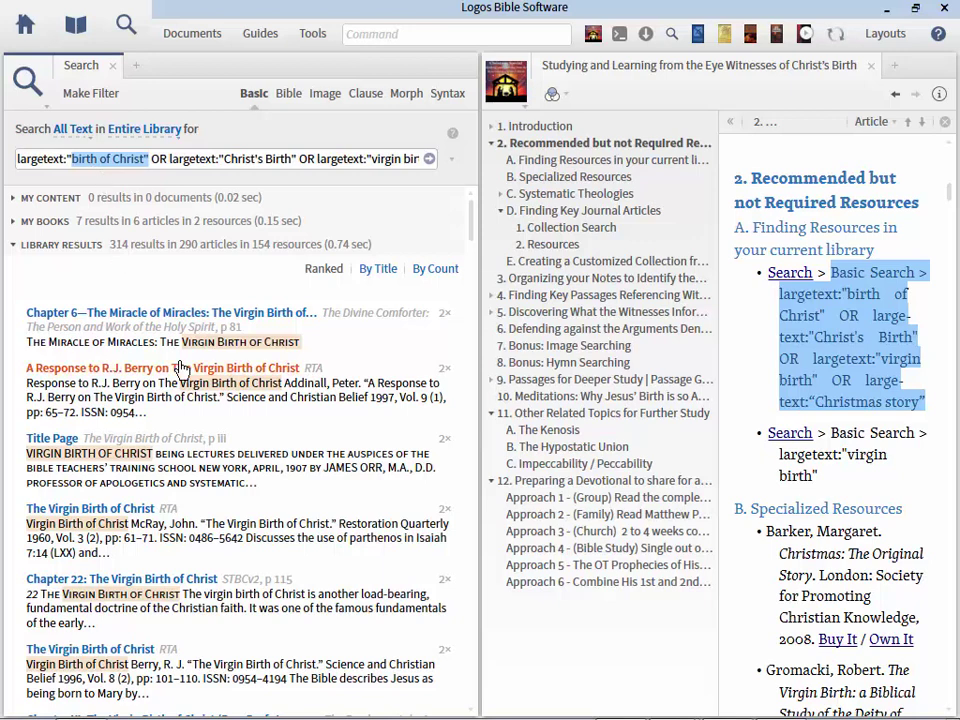
mouse_move(214, 356)
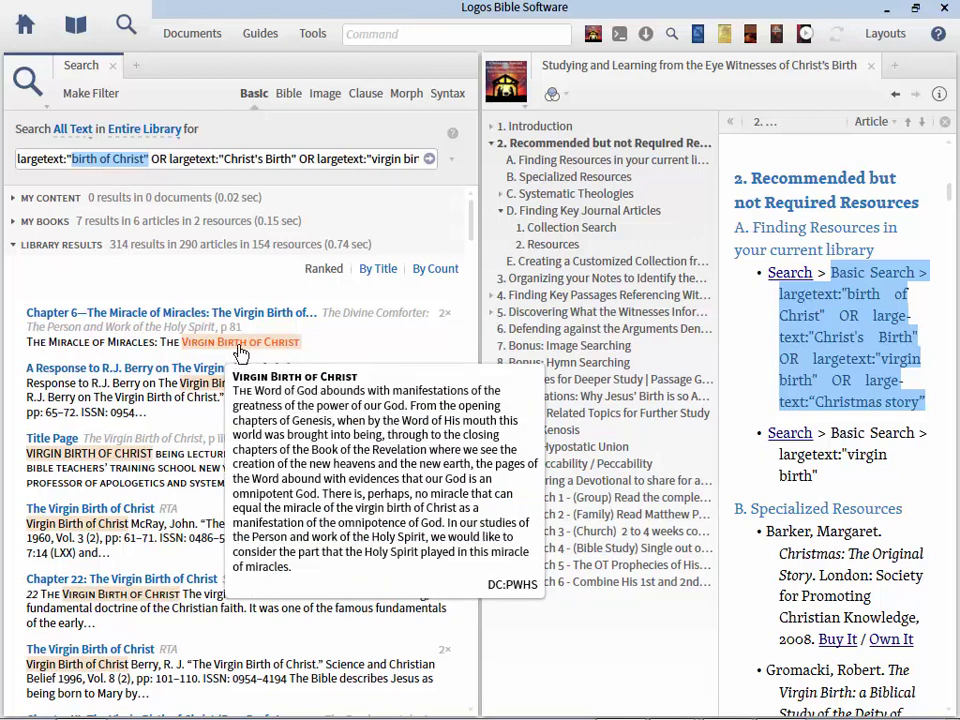
click(240, 345)
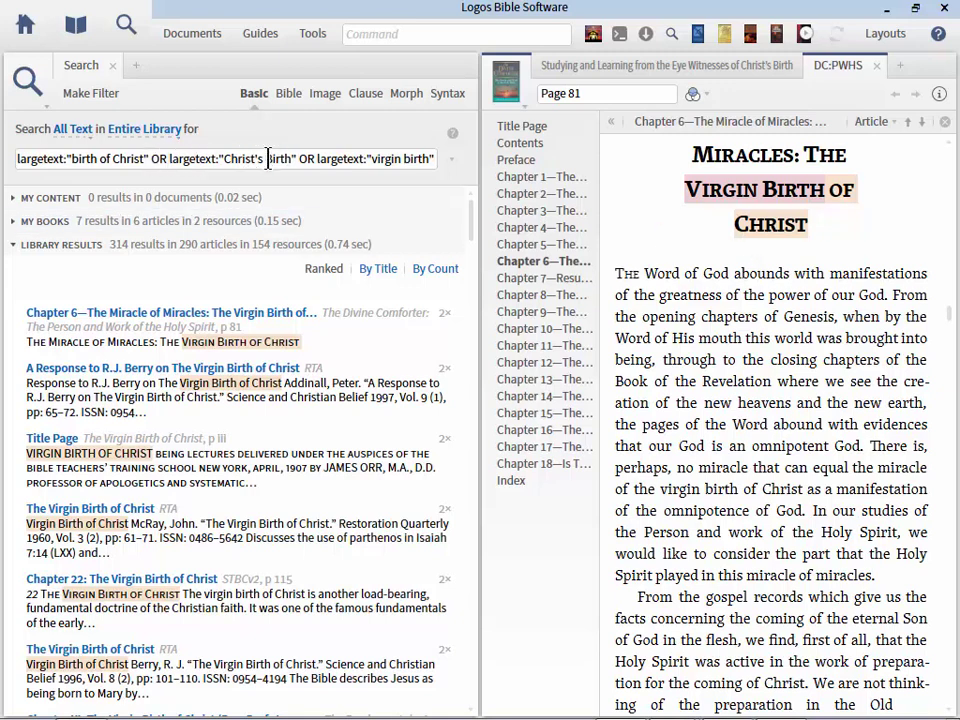
- Look through the library results for the combined large-text query and close the opened book
click(334, 158)
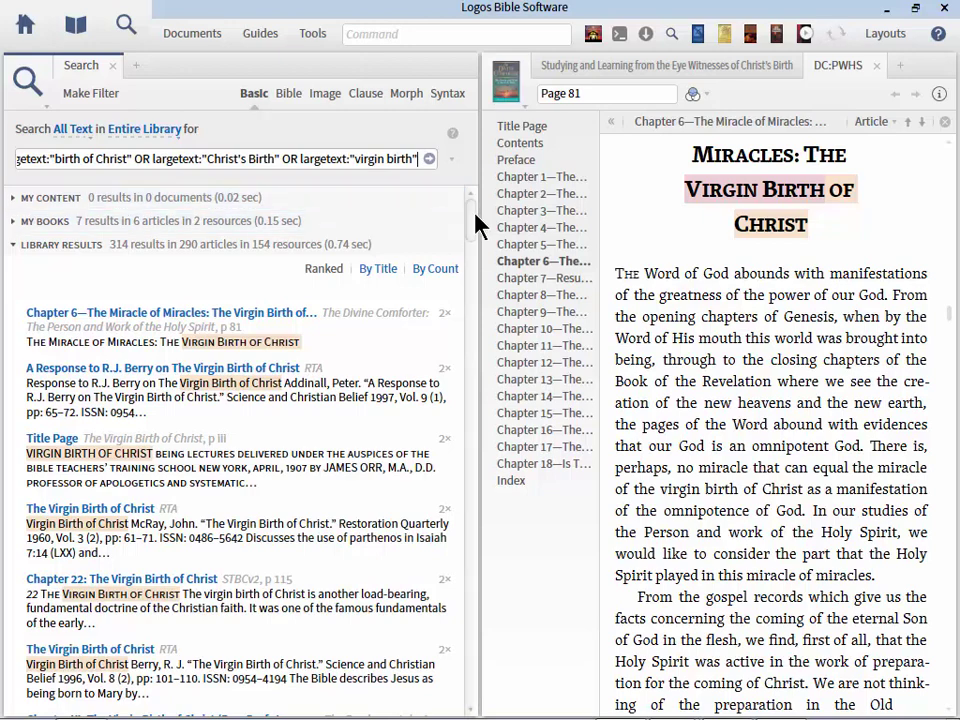
scroll(478, 273, down, 5)
scroll(474, 276, down, 5)
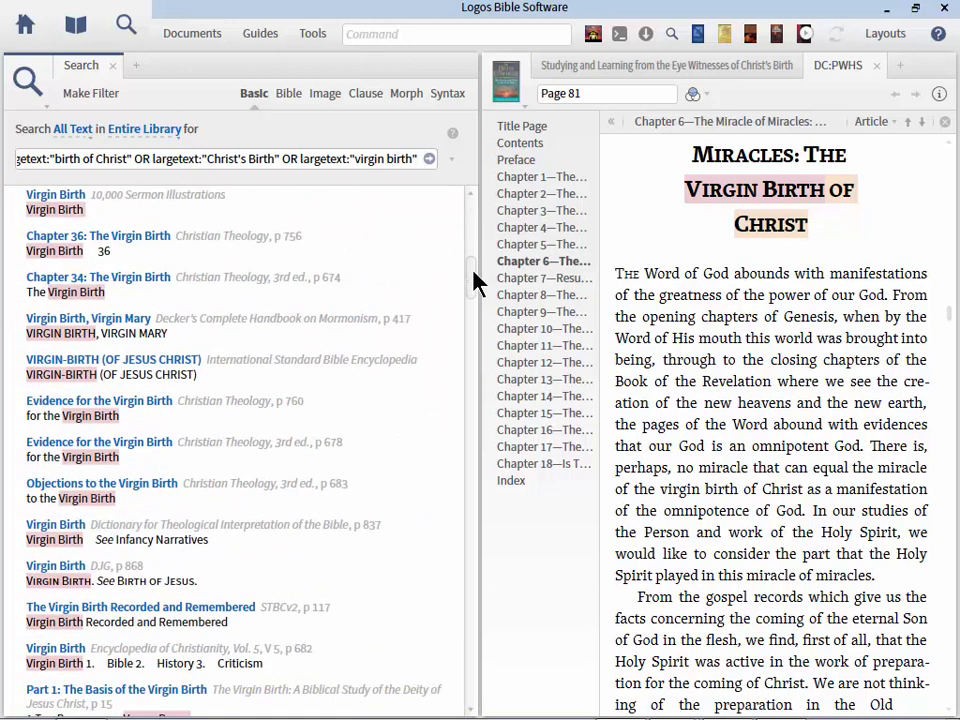
scroll(474, 282, down, 2)
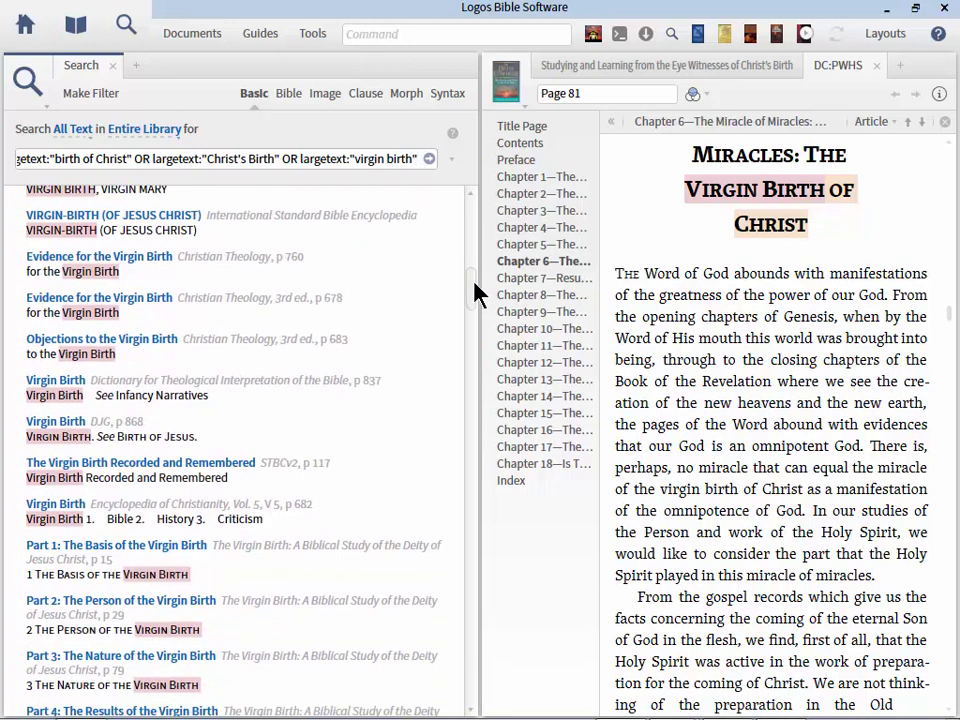
scroll(476, 300, down, 4)
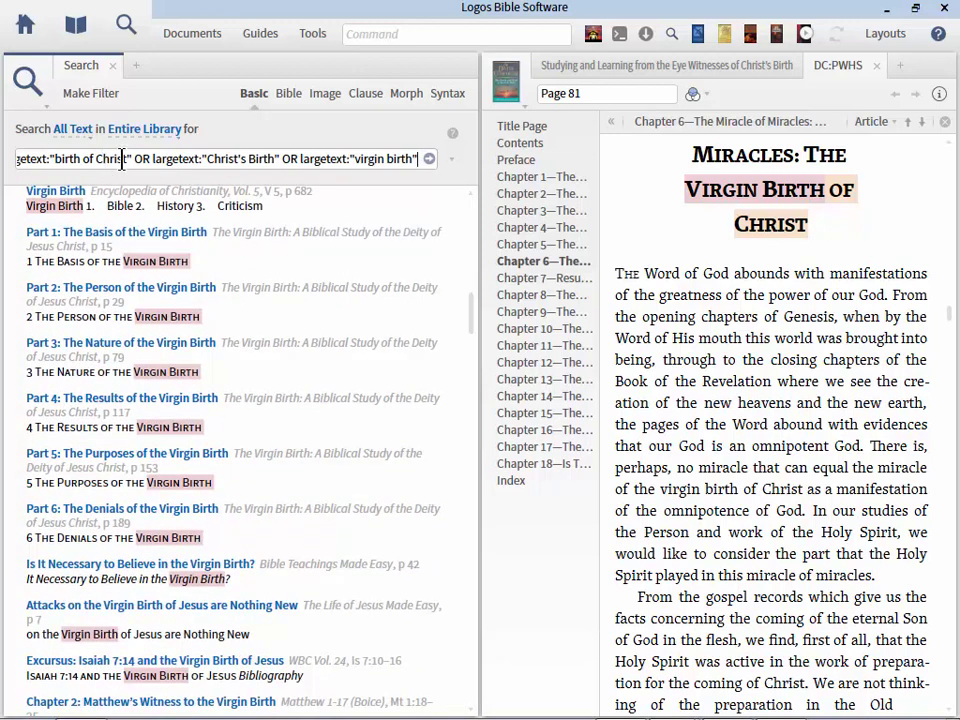
click(875, 66)
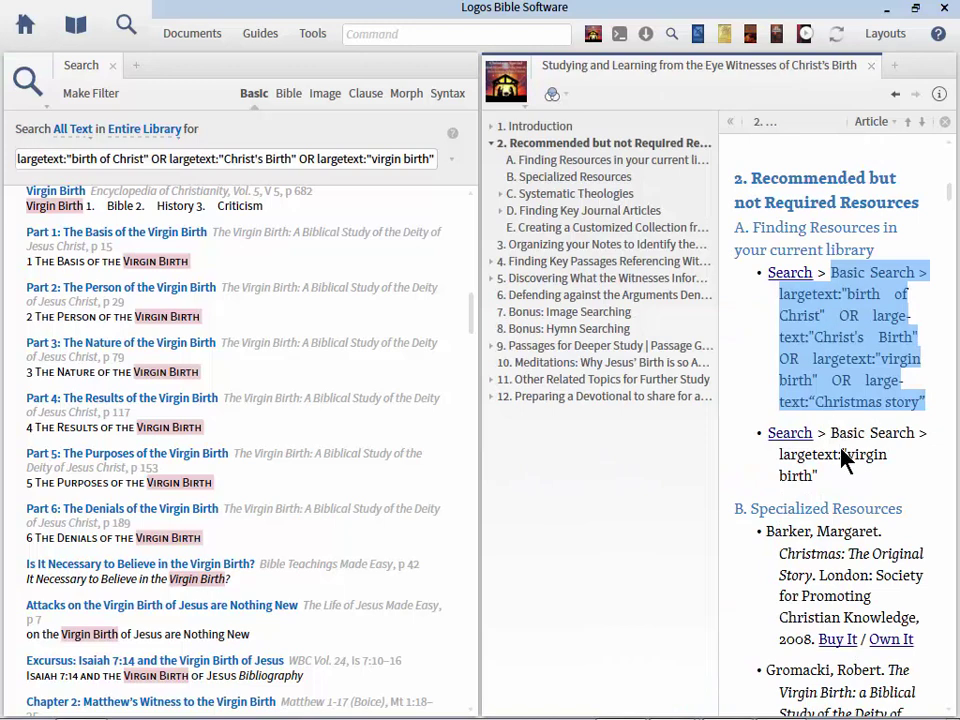
- Open another search from the outline and run the copied query largetext:"virgin birth" in the Entire Library
click(791, 435)
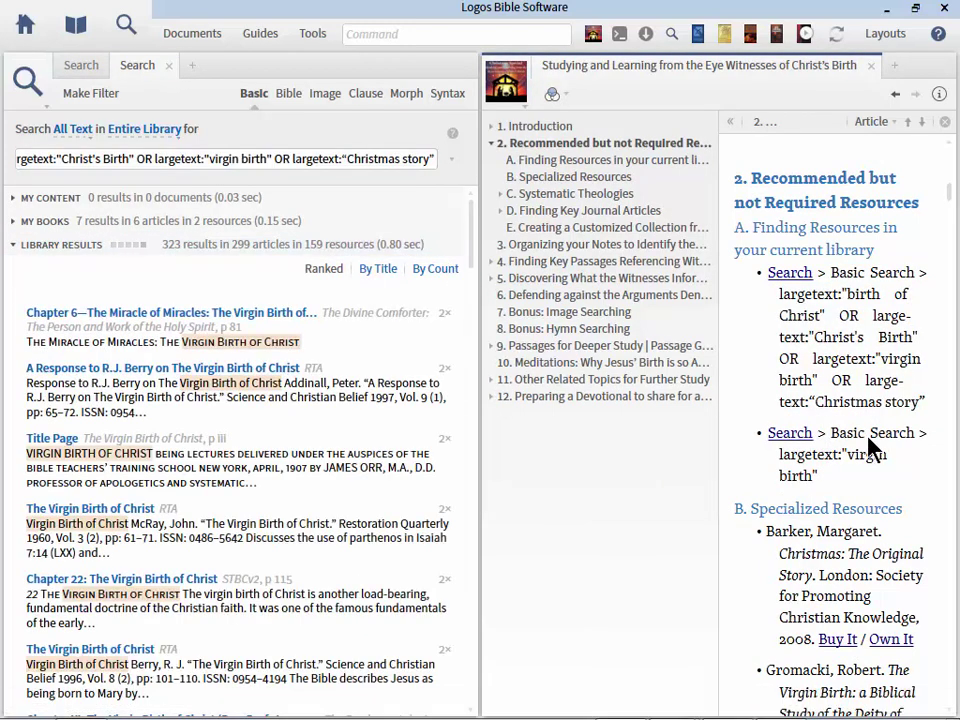
drag(820, 478, 780, 457)
key(ctrl+c)
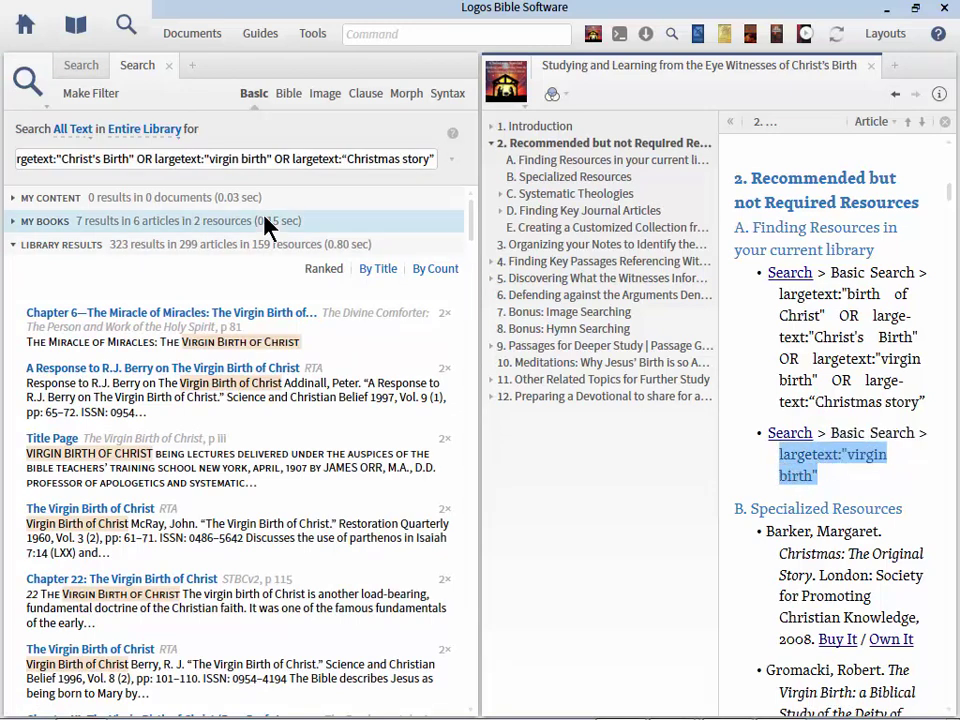
triple_click(216, 159)
key(ctrl+v)
key(Return)
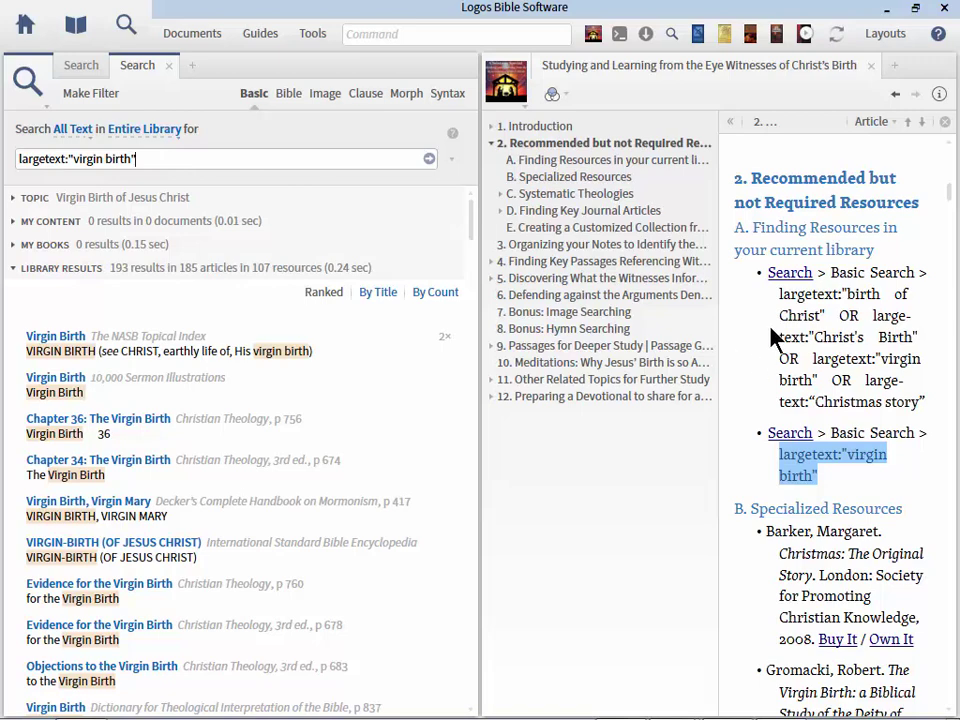
click(888, 490)
scroll(888, 490, down, 5)
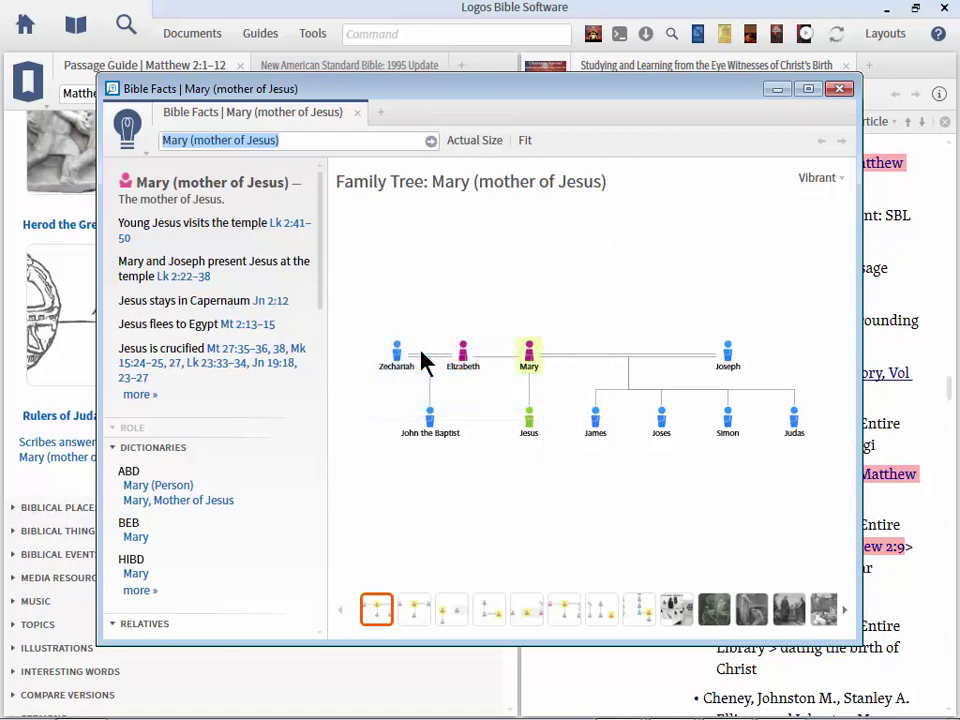
- Review the relatives, lemmas and "referred to as" entries for Mary (mother of Jesus) in Bible Facts, and close the window
drag(326, 210, 322, 175)
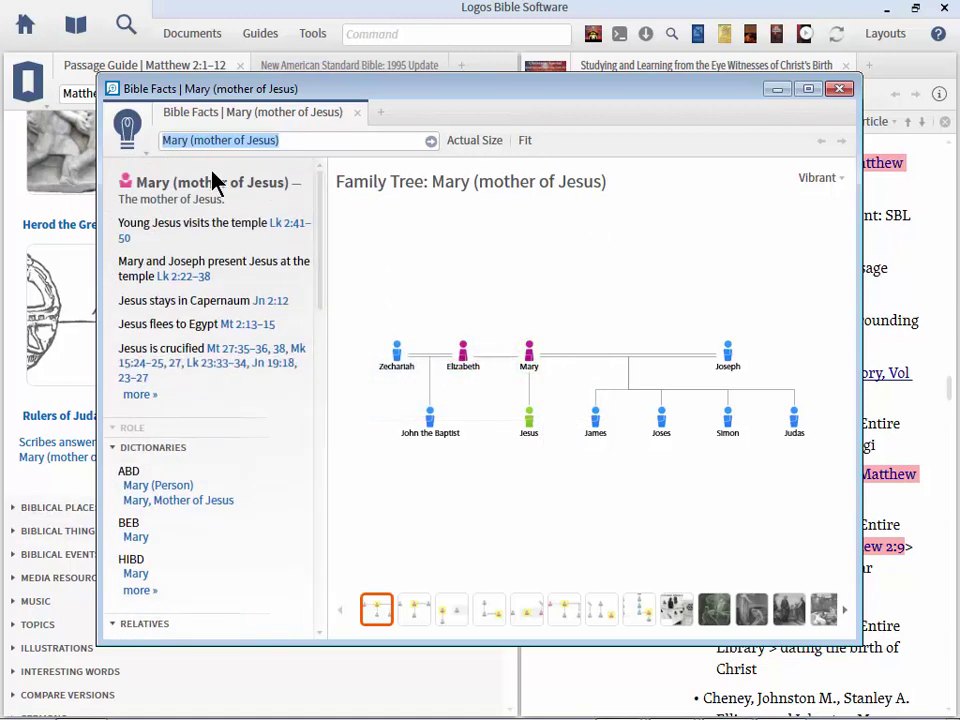
drag(325, 255, 321, 386)
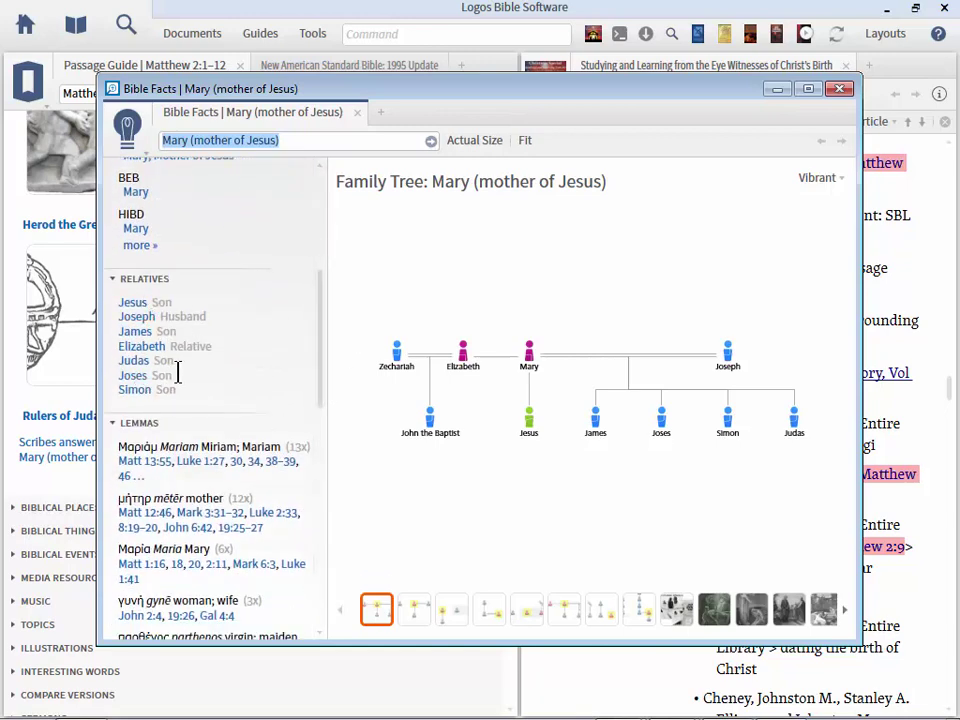
drag(322, 336, 322, 461)
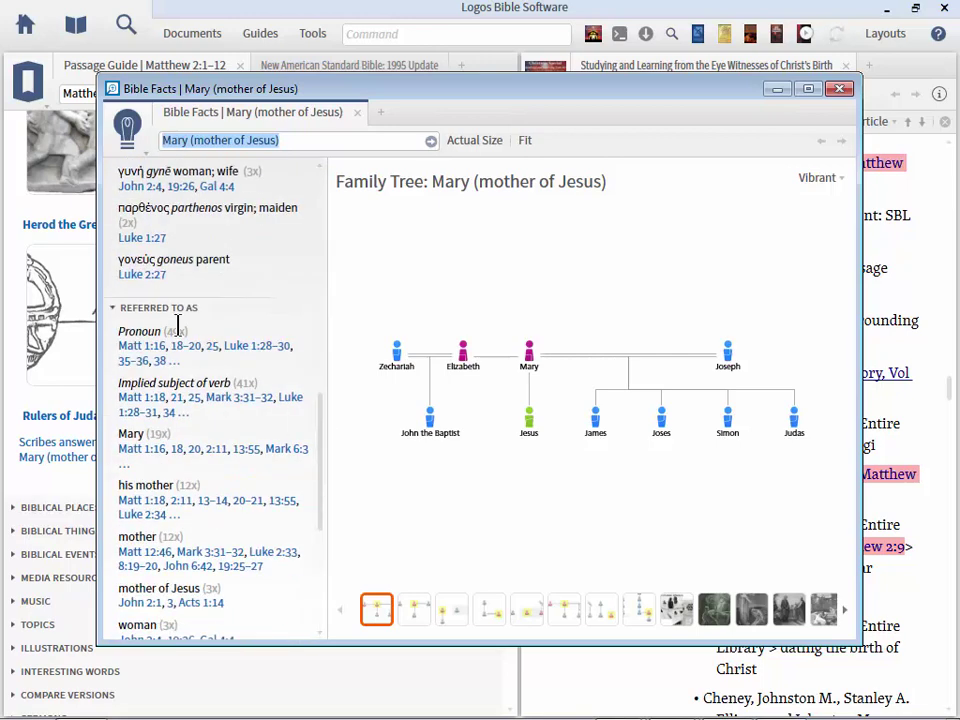
click(840, 89)
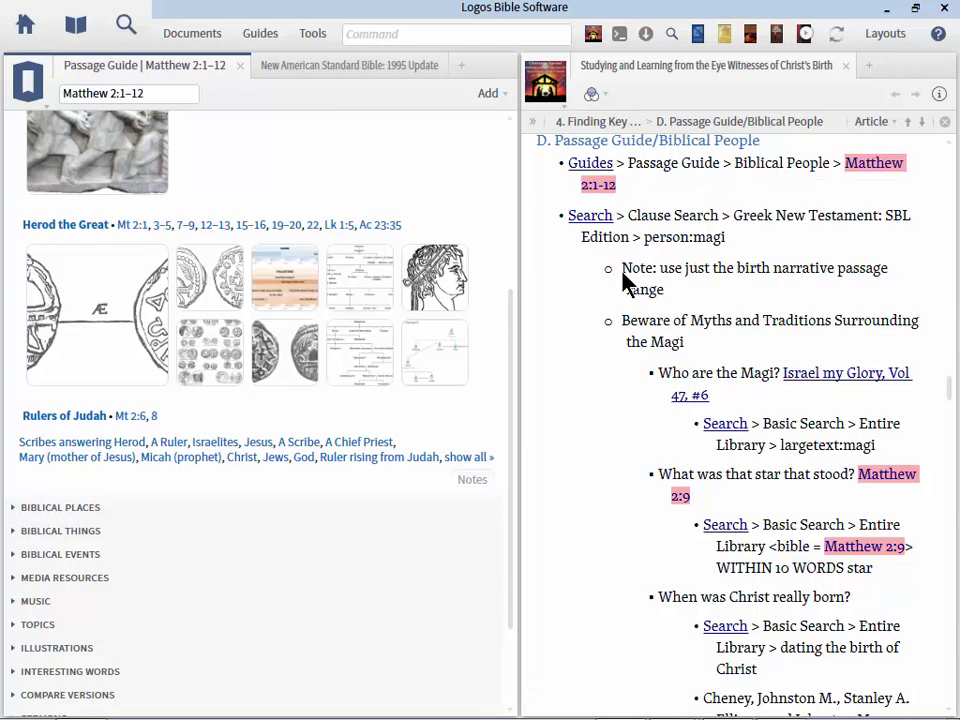
- Run the outline's linked Clause search for person:magi with The Greek New Testament: SBL Edition chosen as the resource
click(590, 216)
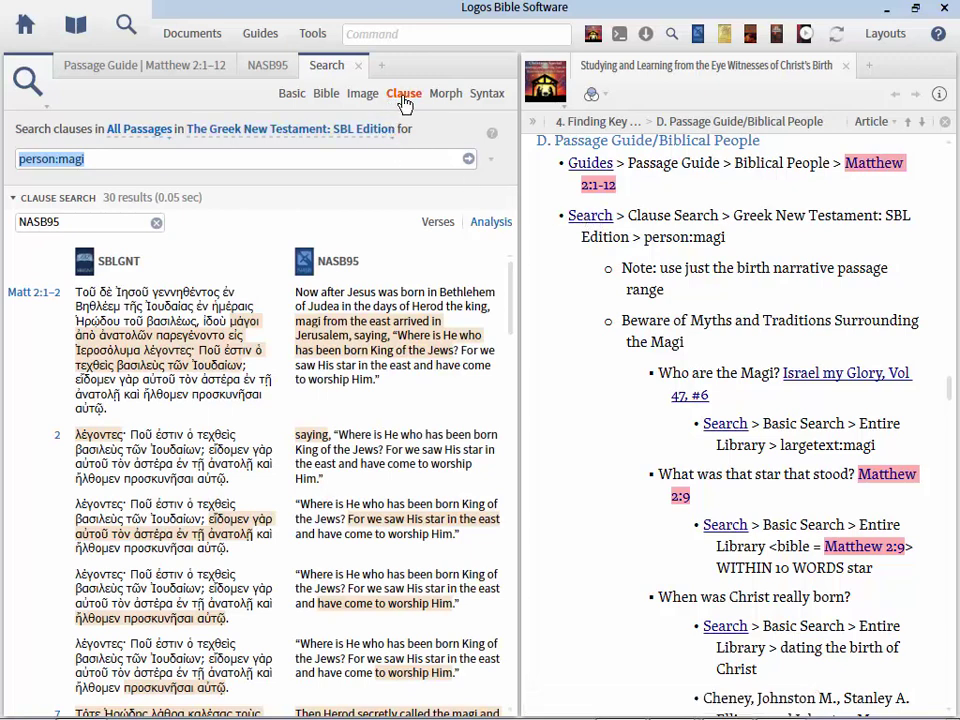
click(170, 163)
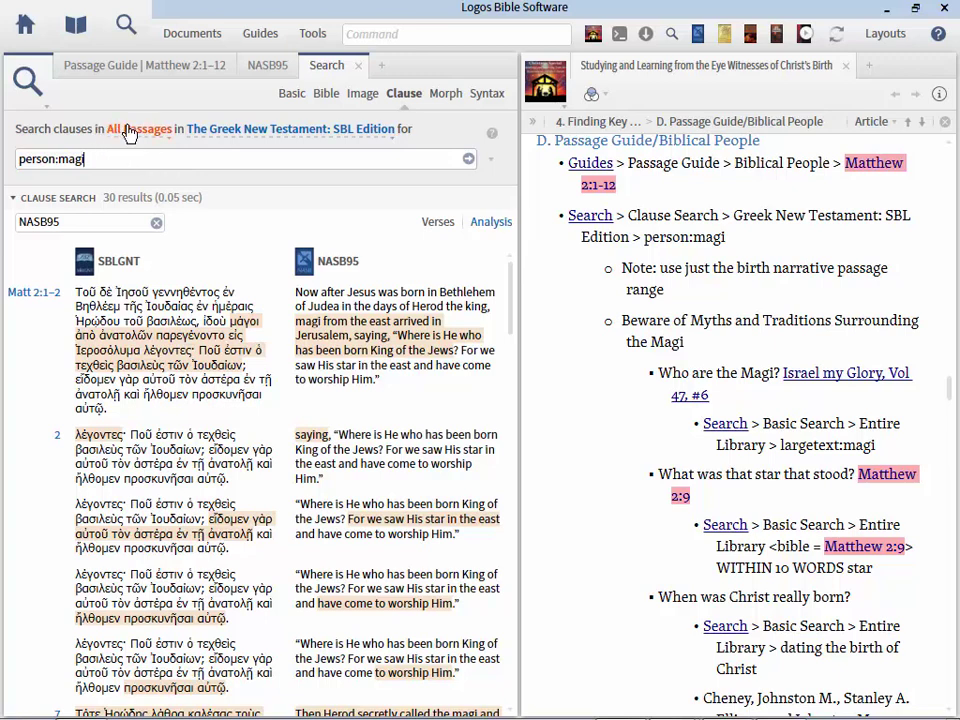
click(250, 131)
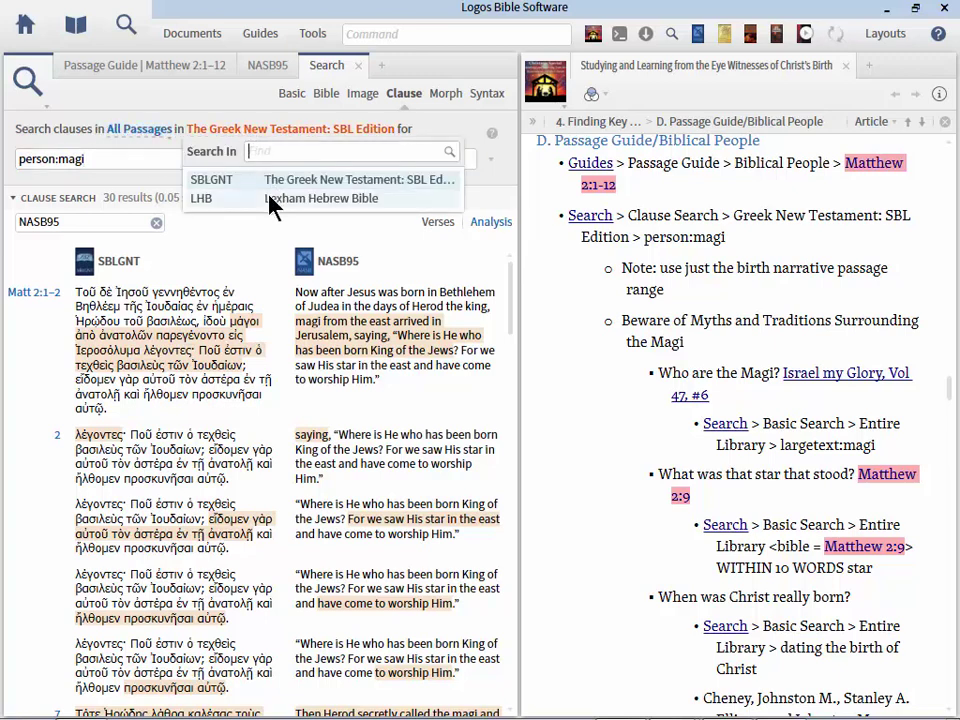
mouse_move(372, 190)
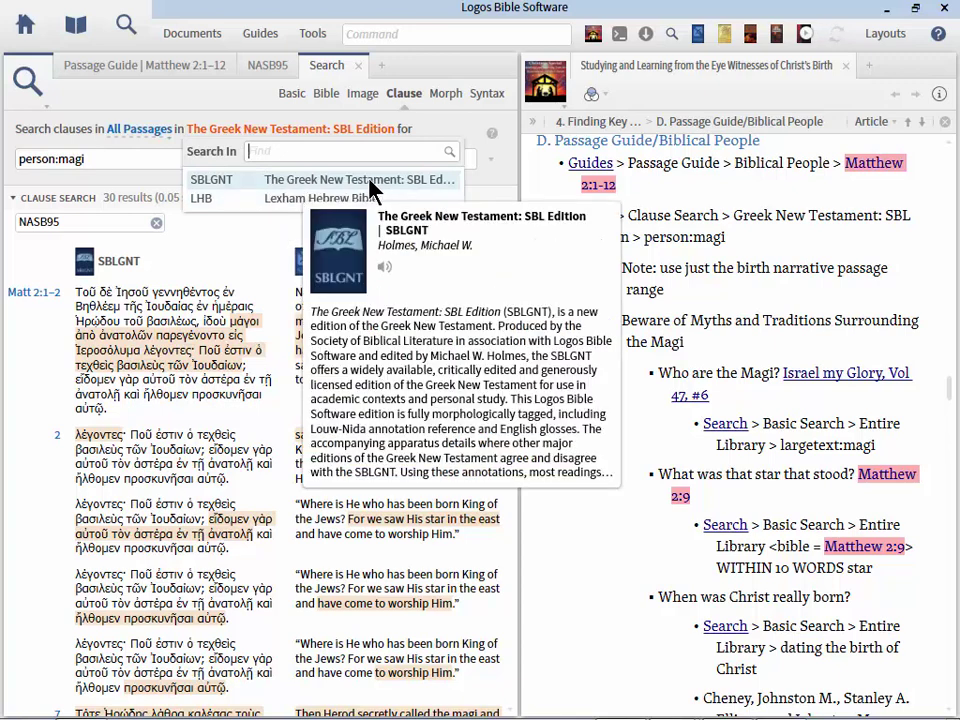
mouse_move(316, 208)
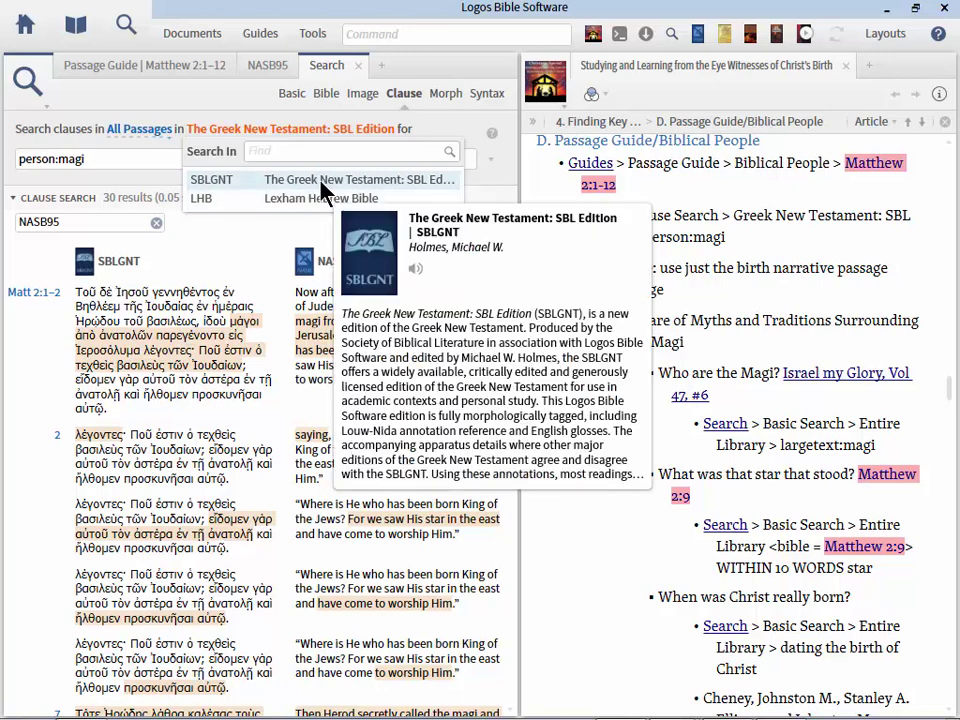
click(321, 186)
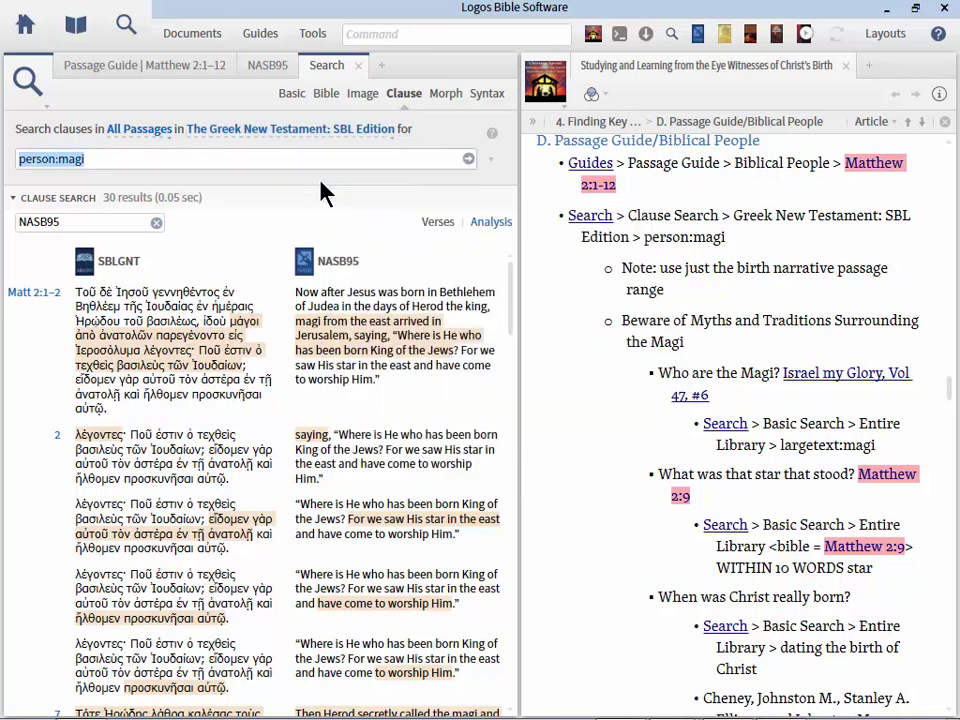
- Rerun the person:magi clause search and examine the highlighted NASB95 matches in Matthew 2:1–2
click(62, 160)
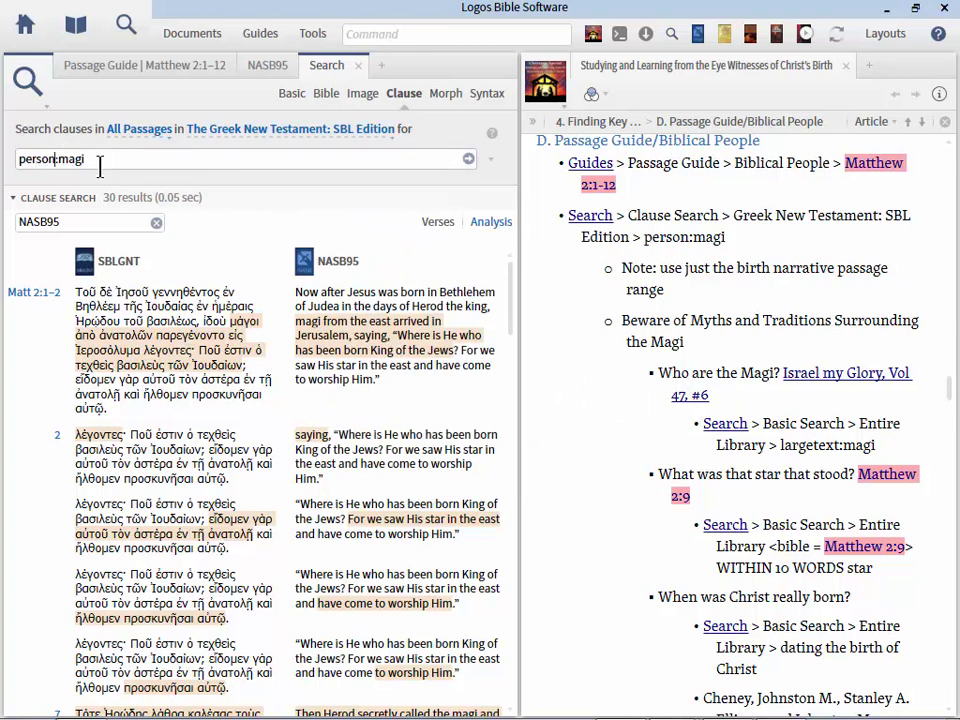
key(Return)
mouse_move(380, 352)
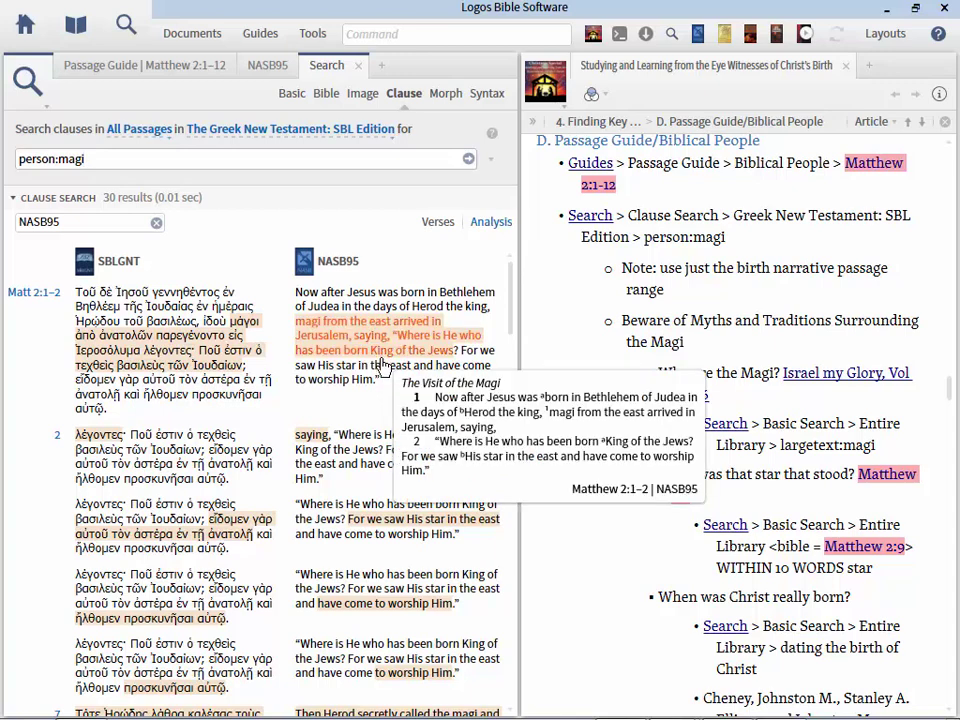
mouse_move(333, 338)
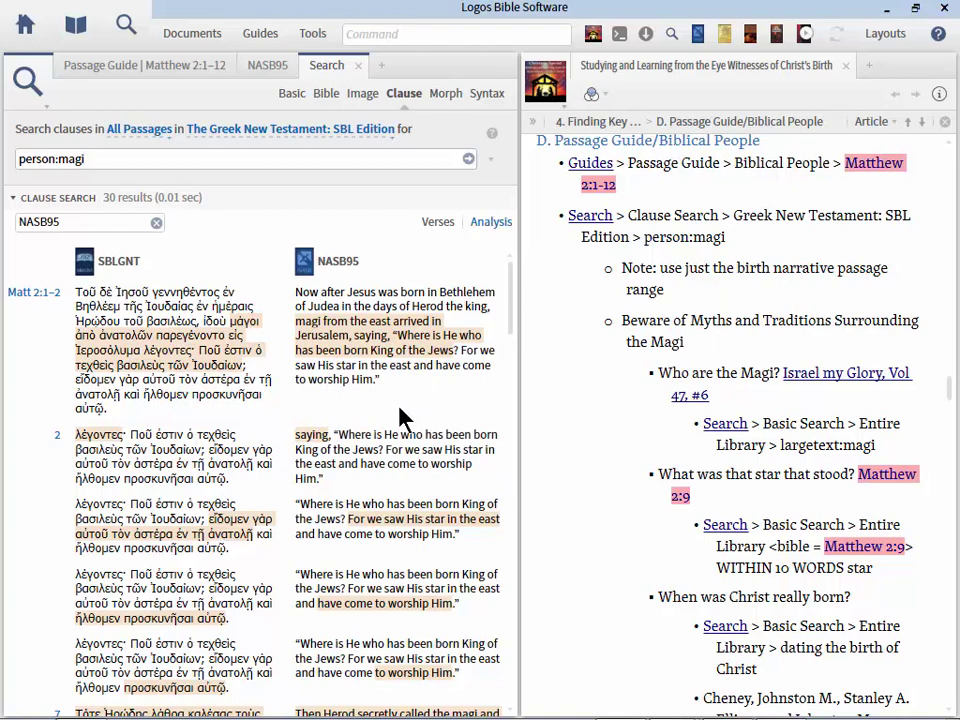
mouse_move(310, 438)
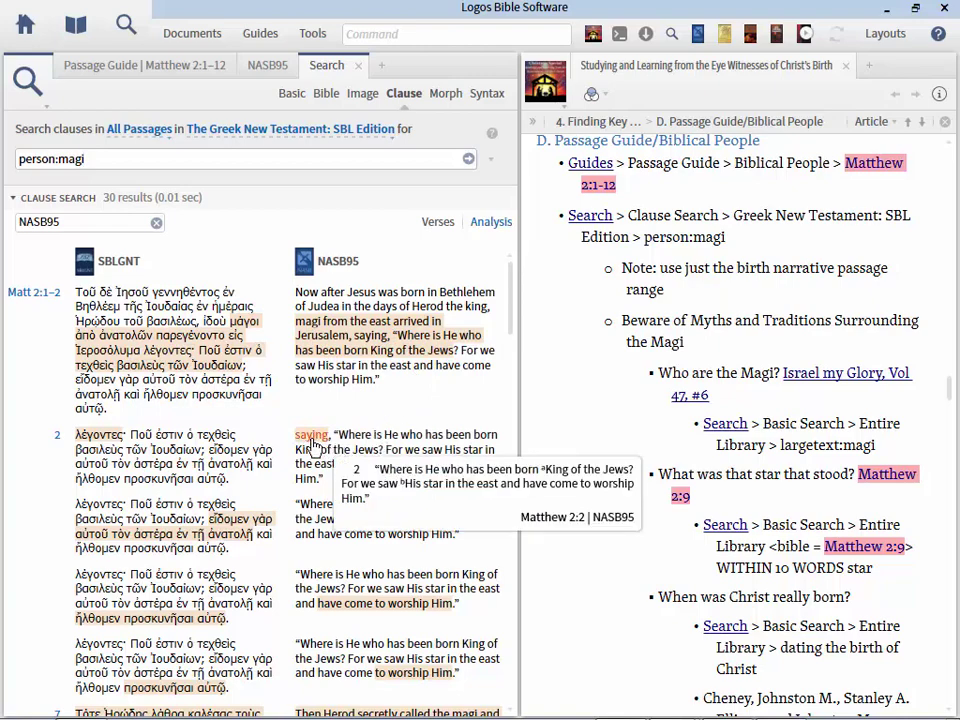
- Look through the person:magi clause results down to Matthew 2:9 and open that verse in the NASB95
drag(510, 285, 510, 450)
mouse_move(300, 490)
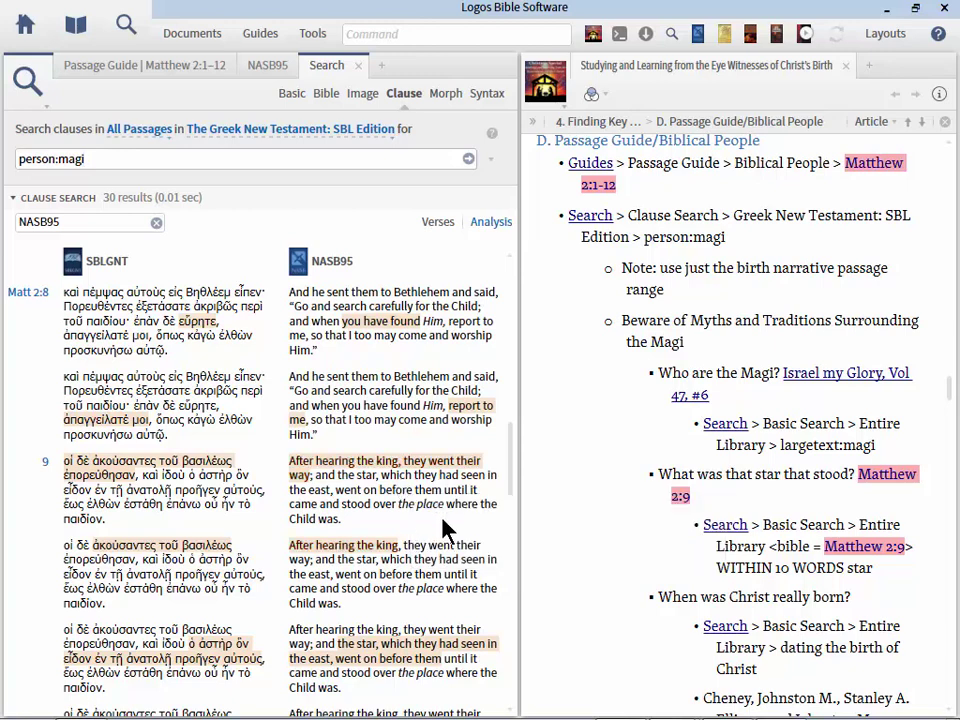
click(375, 548)
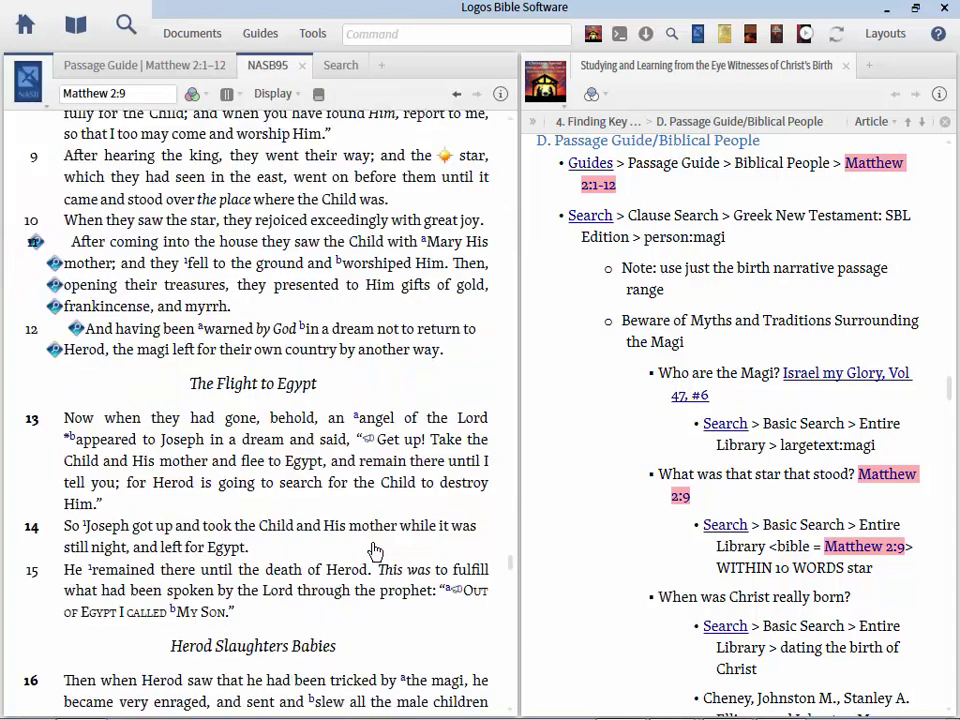
- Compare the manuscript, lemma, morph and person data of the first and second "they" in Matthew 2:9
right_click(245, 163)
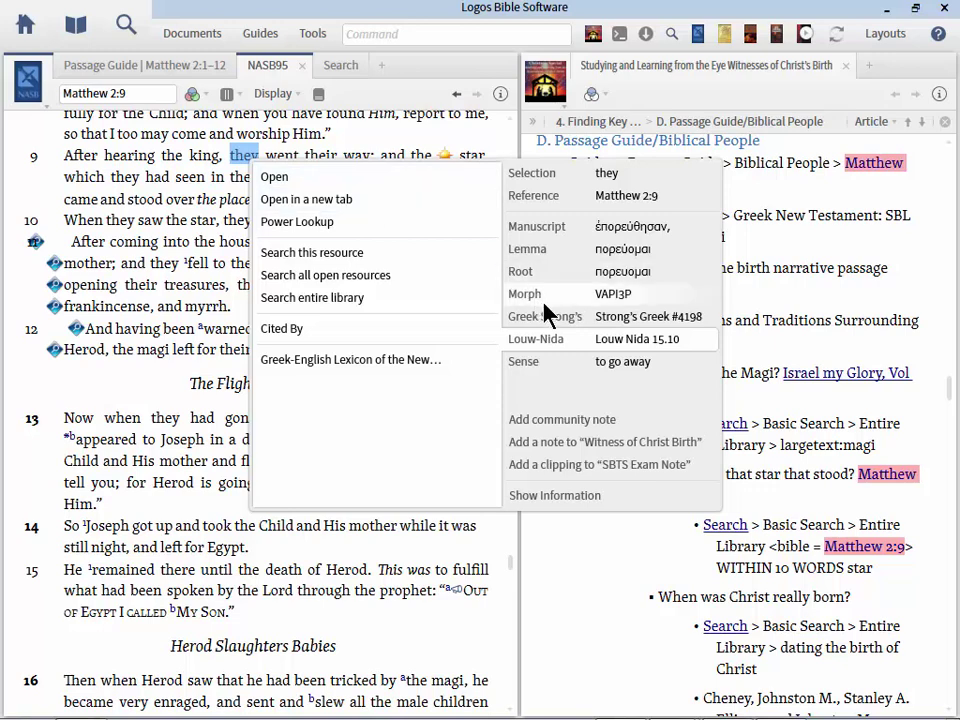
click(245, 165)
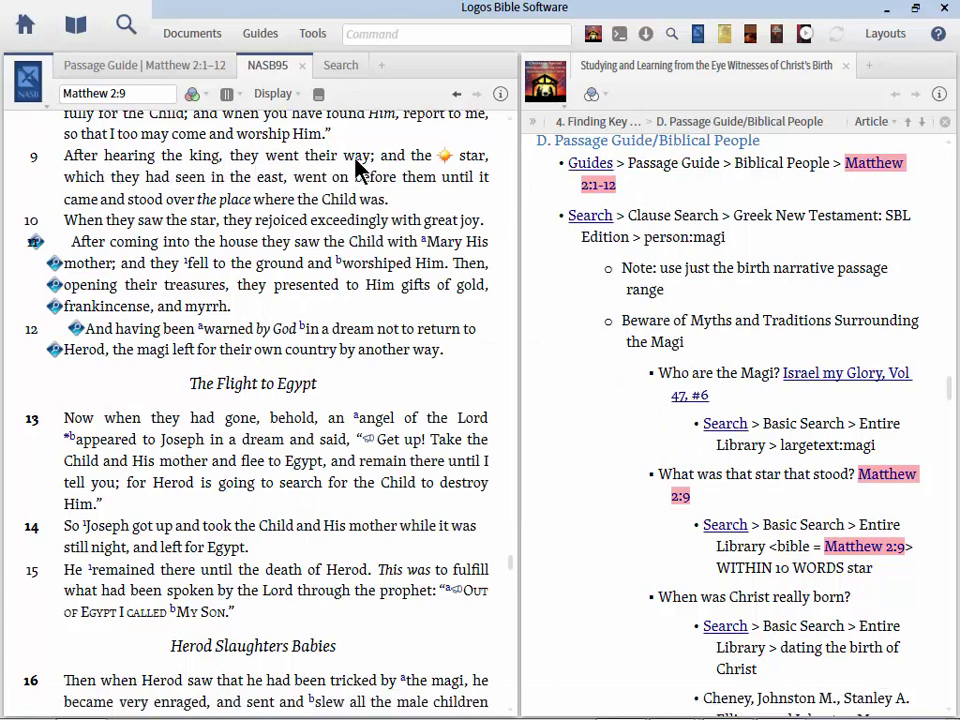
right_click(125, 184)
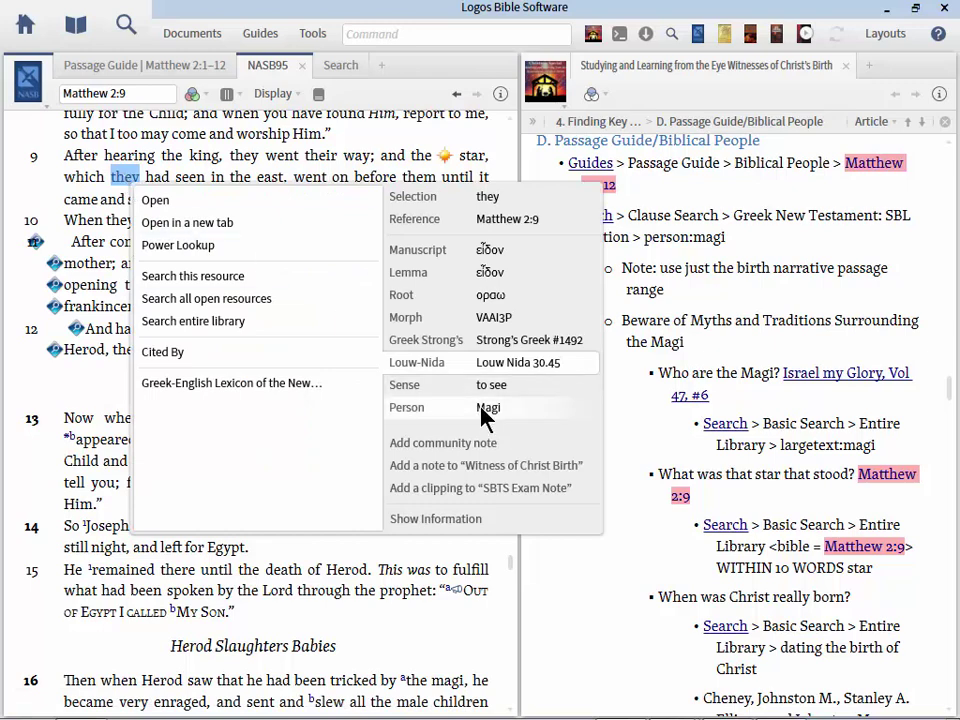
right_click(246, 160)
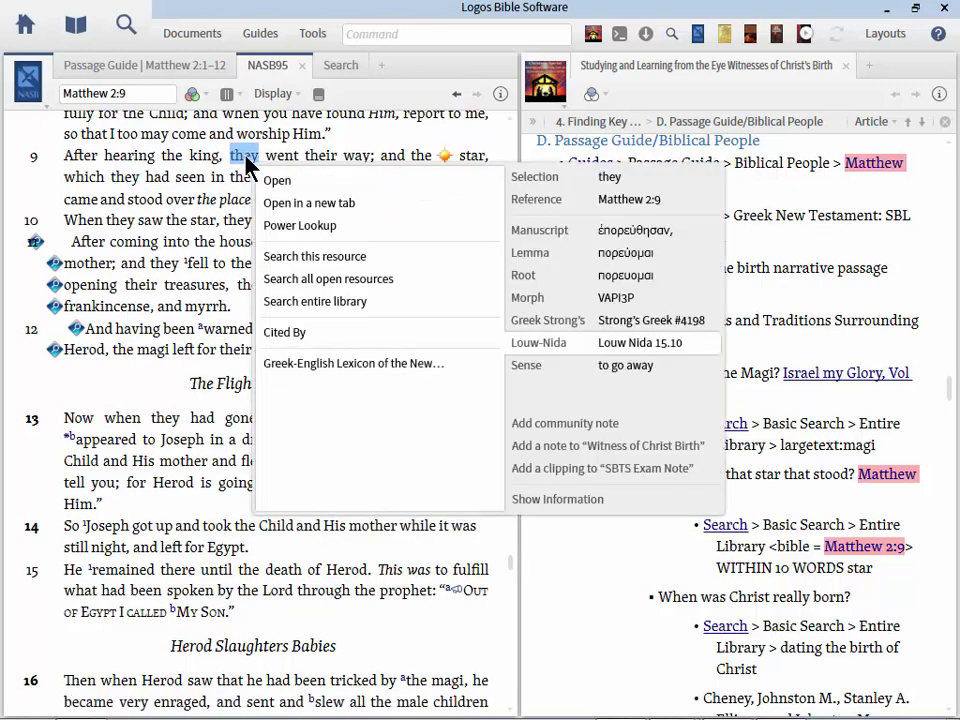
right_click(125, 184)
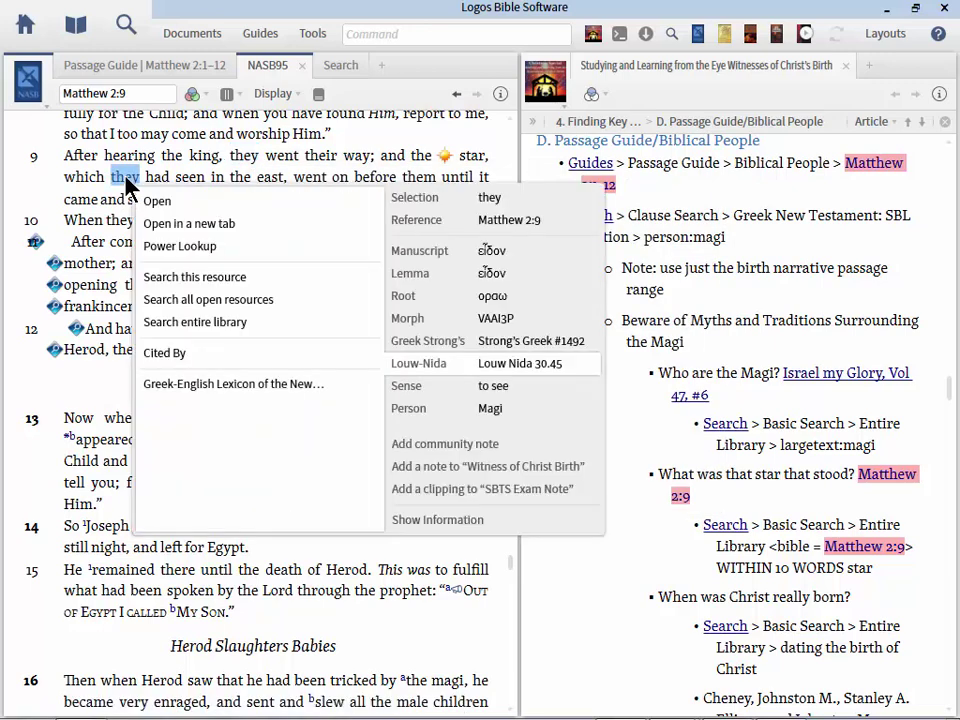
click(285, 163)
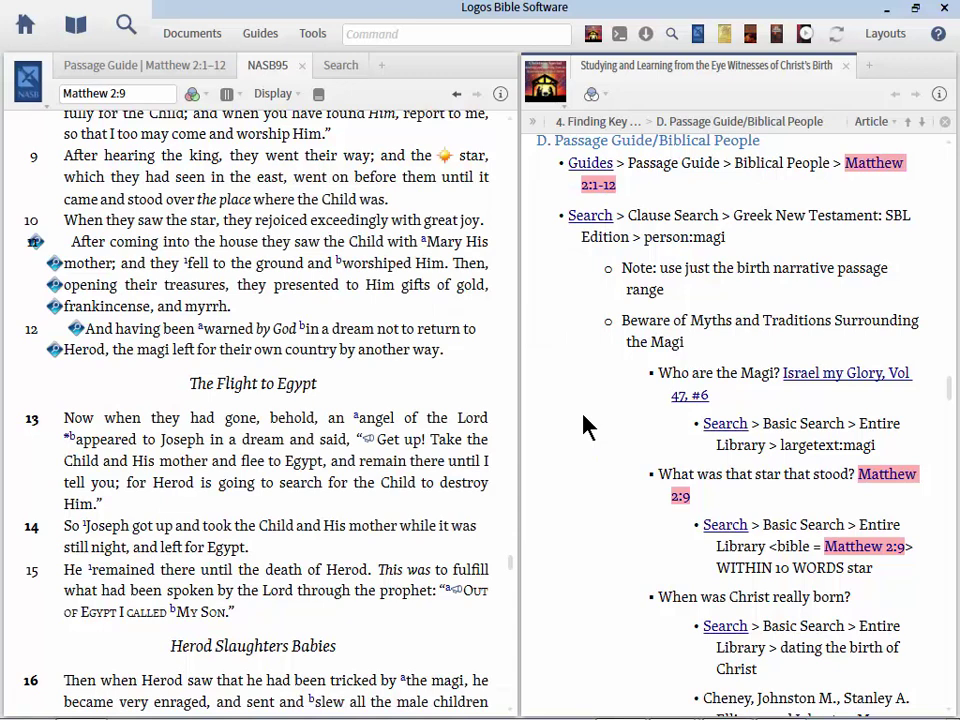
- Open the outline's linked Israel my Glory, Vol 47, #6 article on the Magi and read through its list of misconceptions
scroll(587, 425, down, 1)
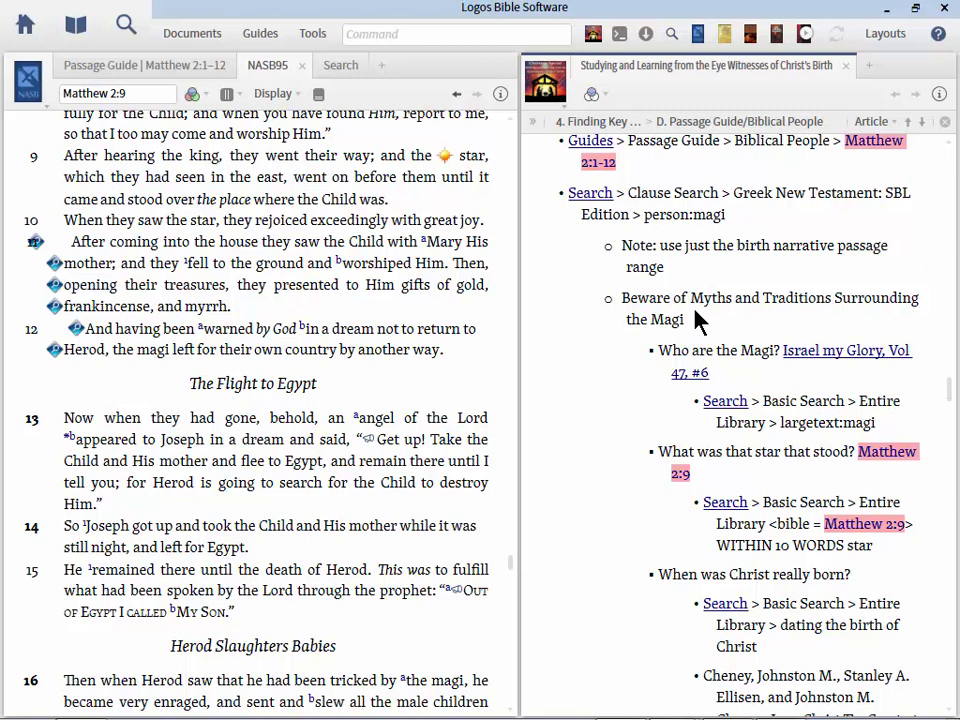
click(814, 362)
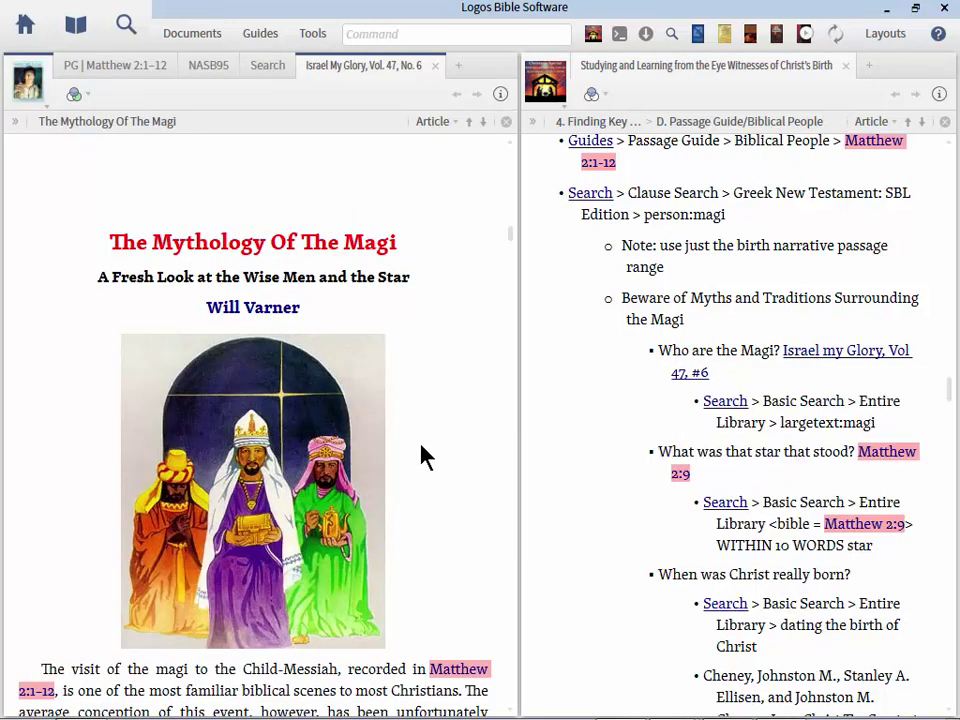
scroll(420, 455, down, 1)
scroll(420, 455, down, 5)
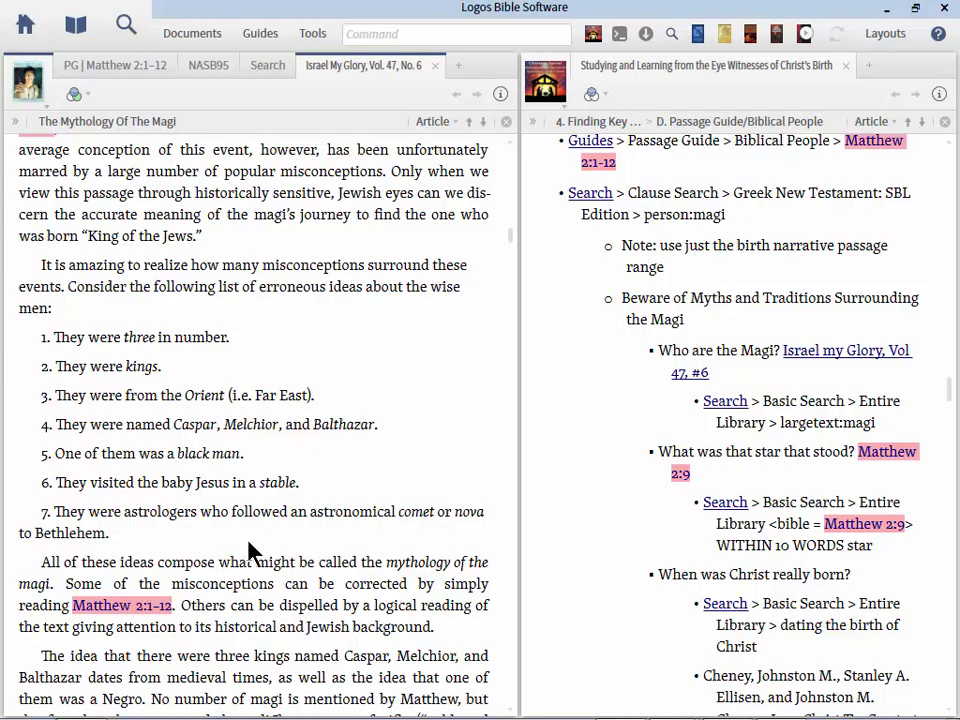
scroll(250, 552, down, 6)
scroll(250, 552, down, 14)
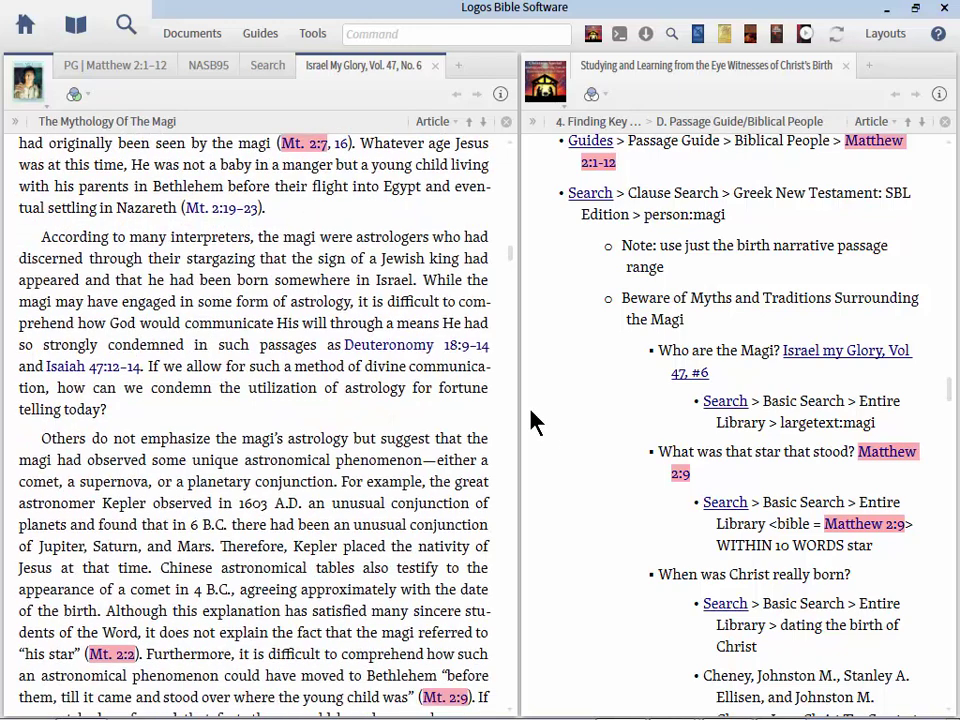
scroll(397, 313, up, 1)
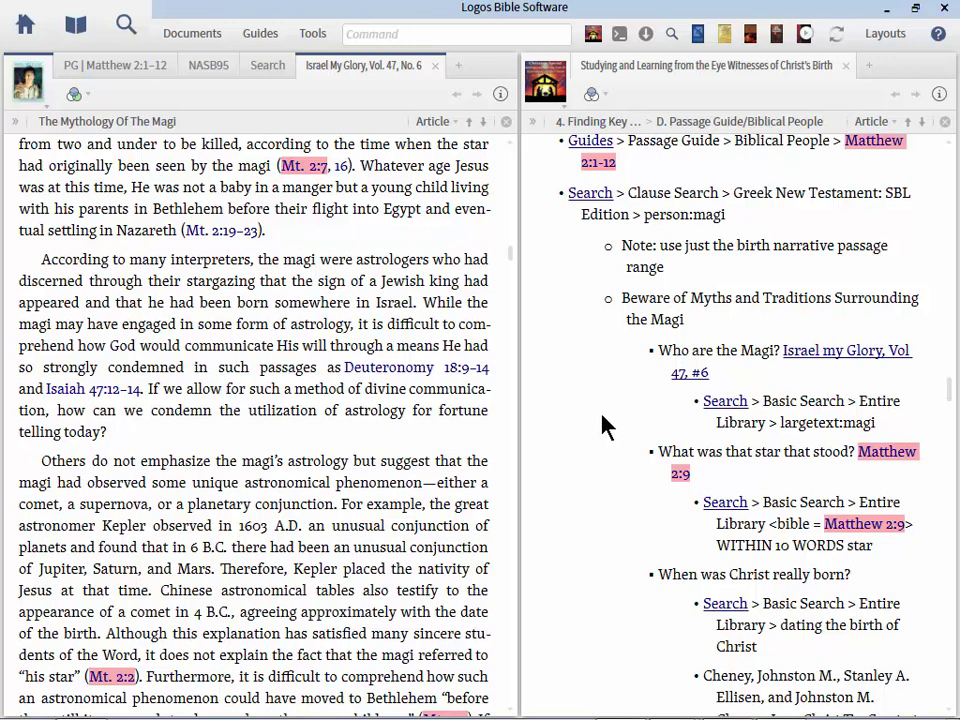
- Run the outline's linked search <bible = Matthew 2:9> WITHIN 10 WORDS star in the Entire Library
scroll(605, 478, down, 10)
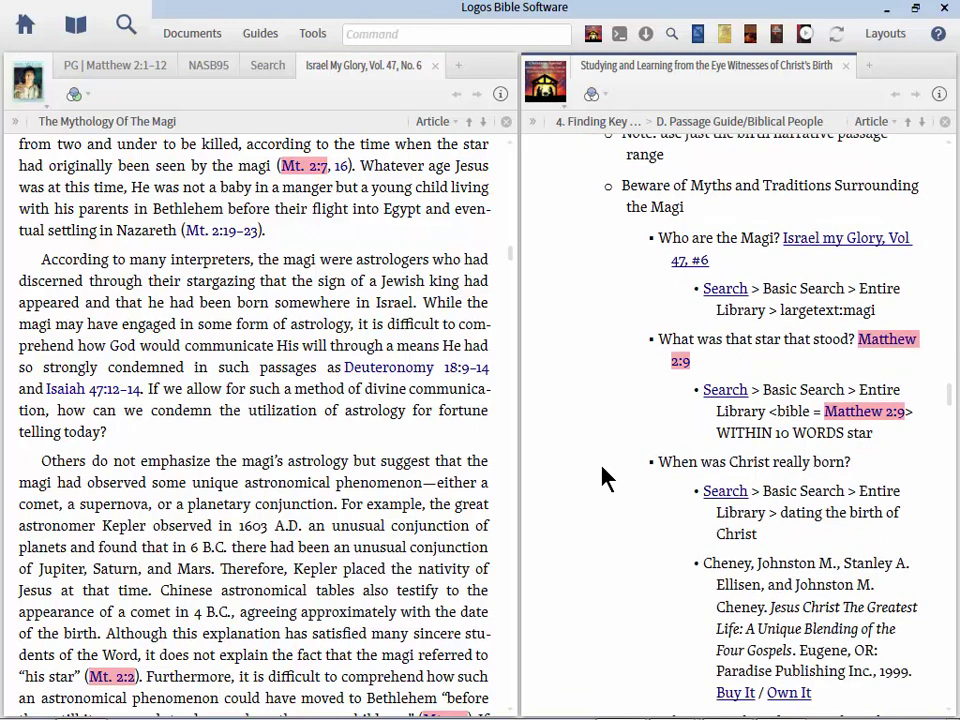
click(727, 310)
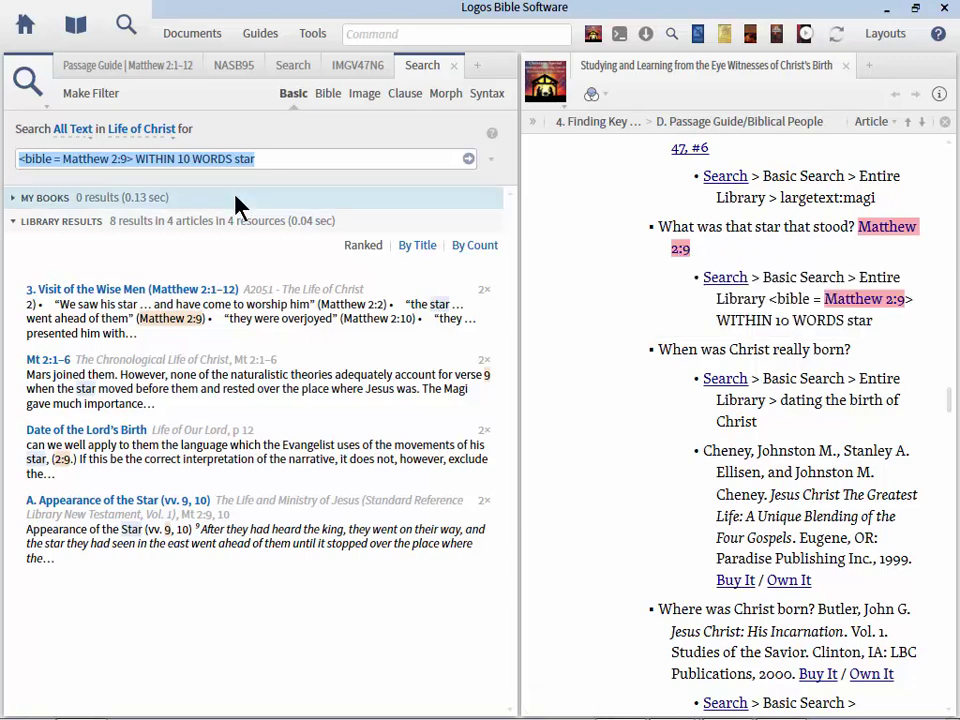
click(306, 152)
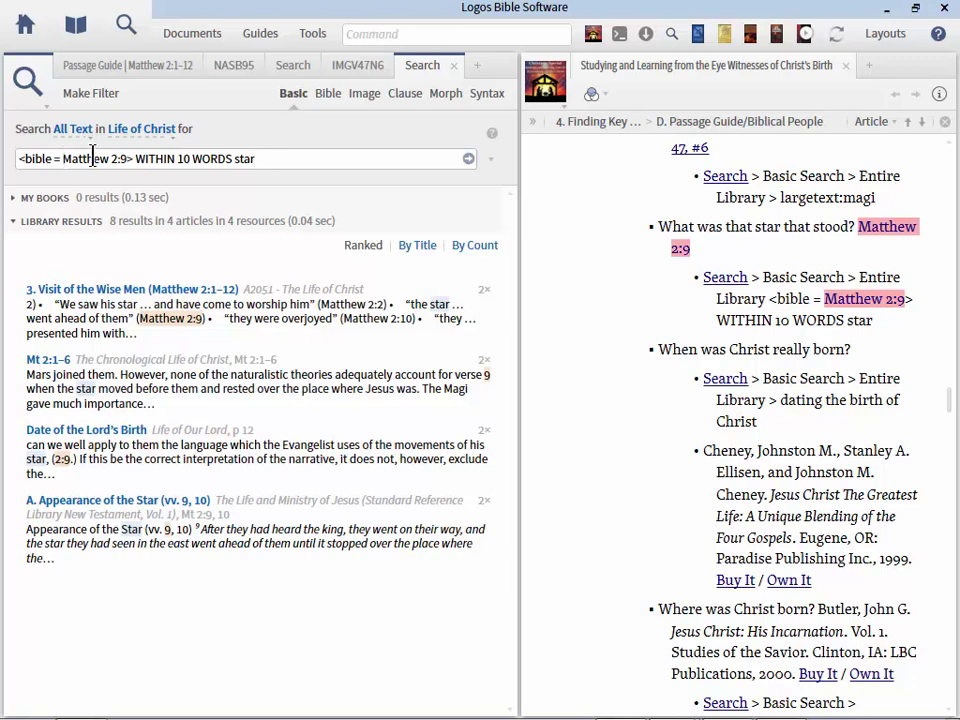
click(148, 131)
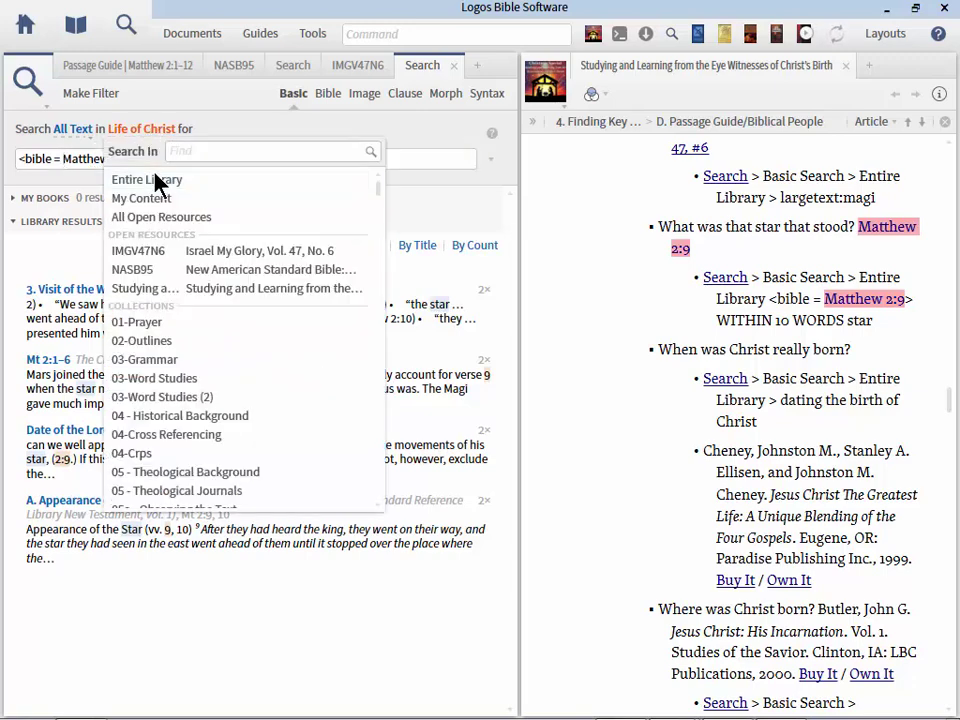
click(168, 182)
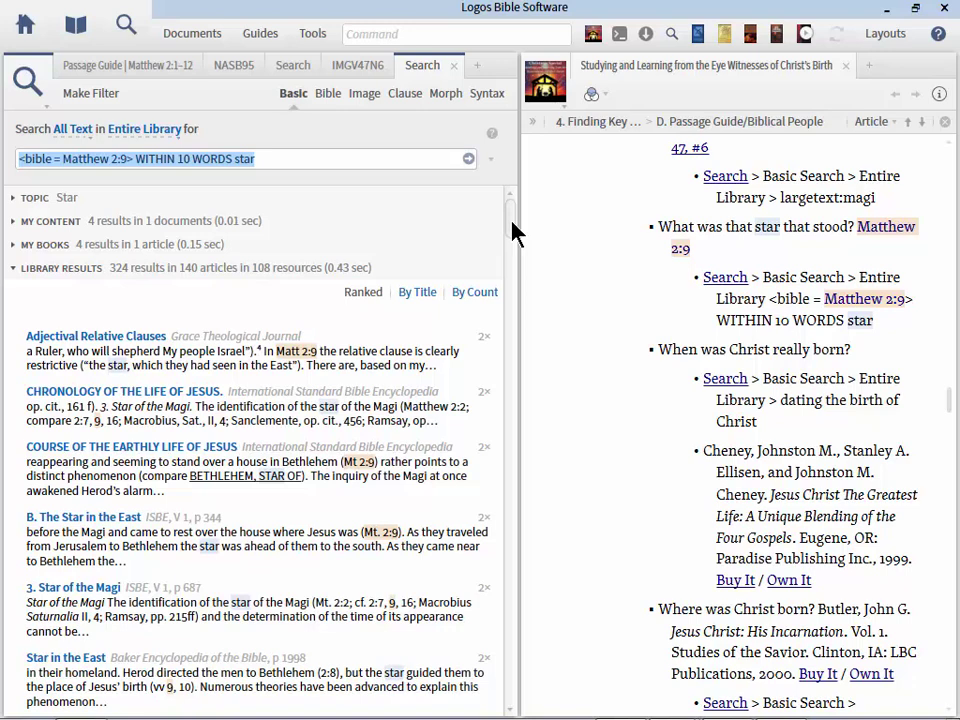
- Mark the outline question "When was Christ really born?" and run its linked search for dating the birth of Christ
click(614, 465)
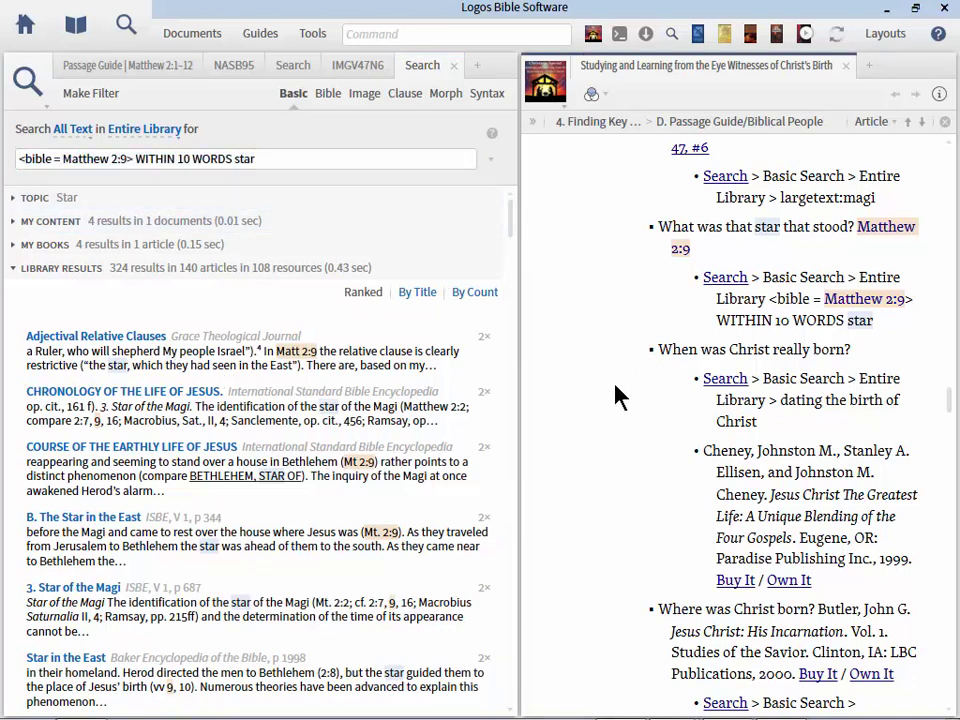
scroll(614, 396, down, 3)
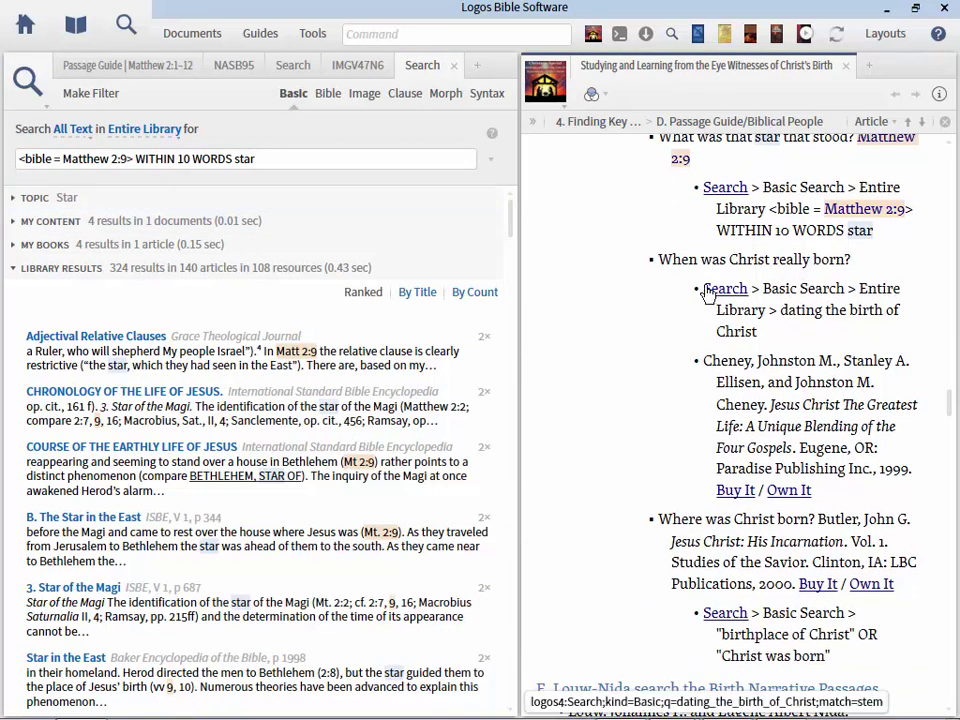
drag(660, 264, 870, 270)
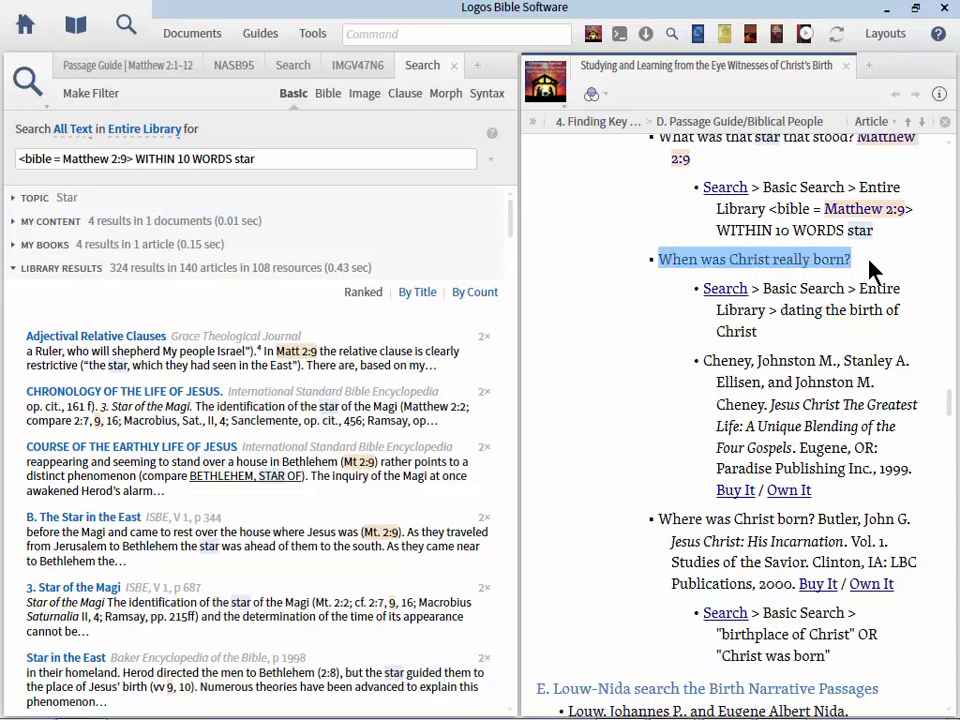
click(729, 291)
click(188, 158)
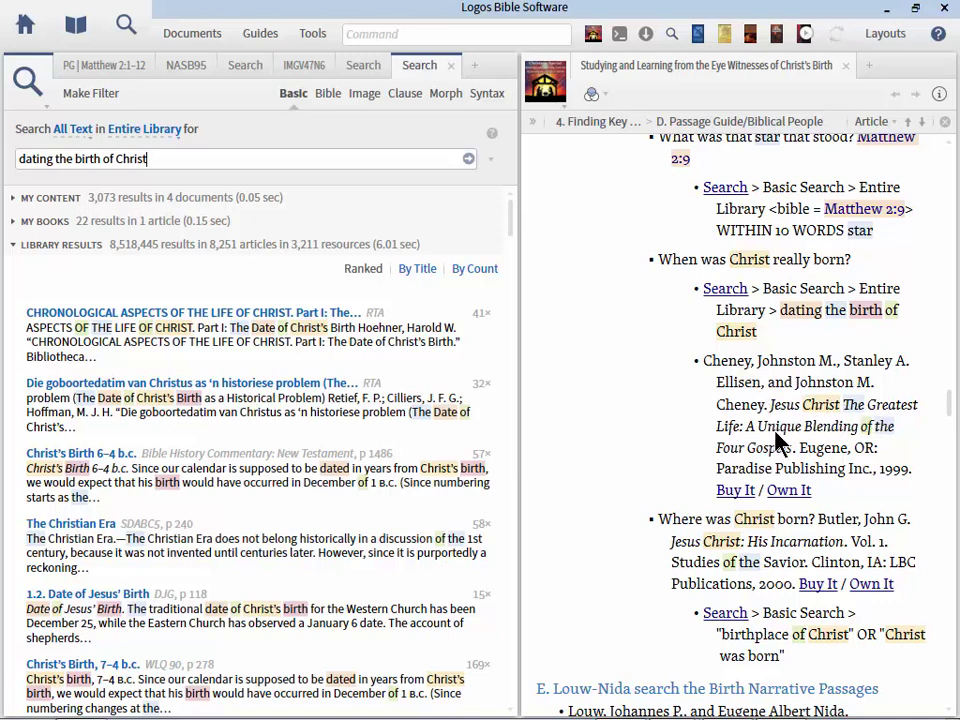
- Open the owned copies of Jesus Christ The Greatest Life and Jesus Christ: His Incarnation from the outline
click(789, 491)
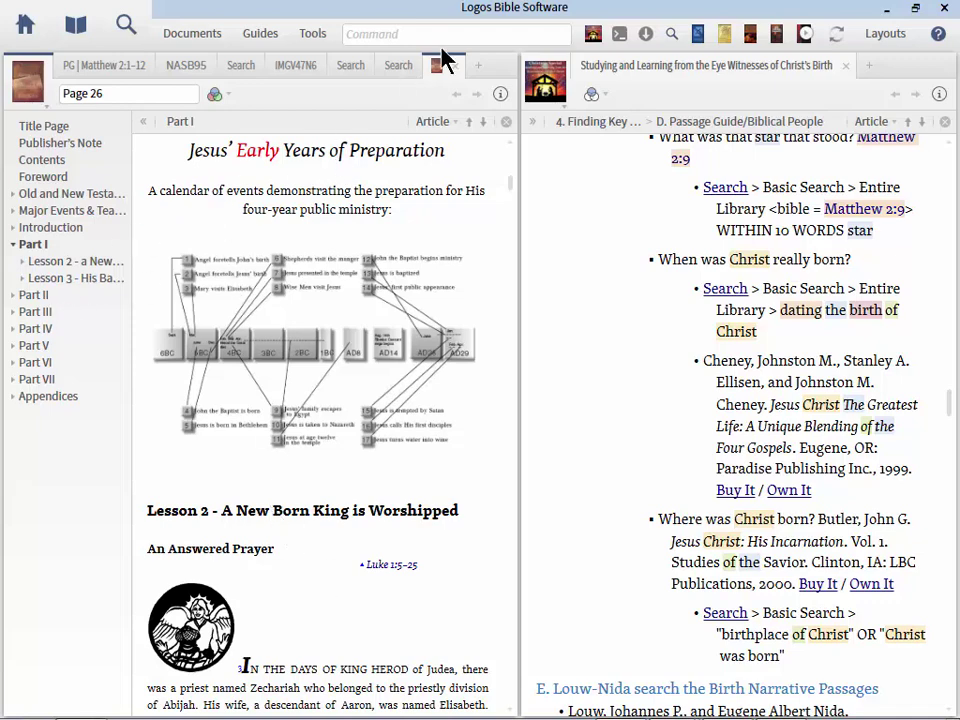
mouse_move(437, 70)
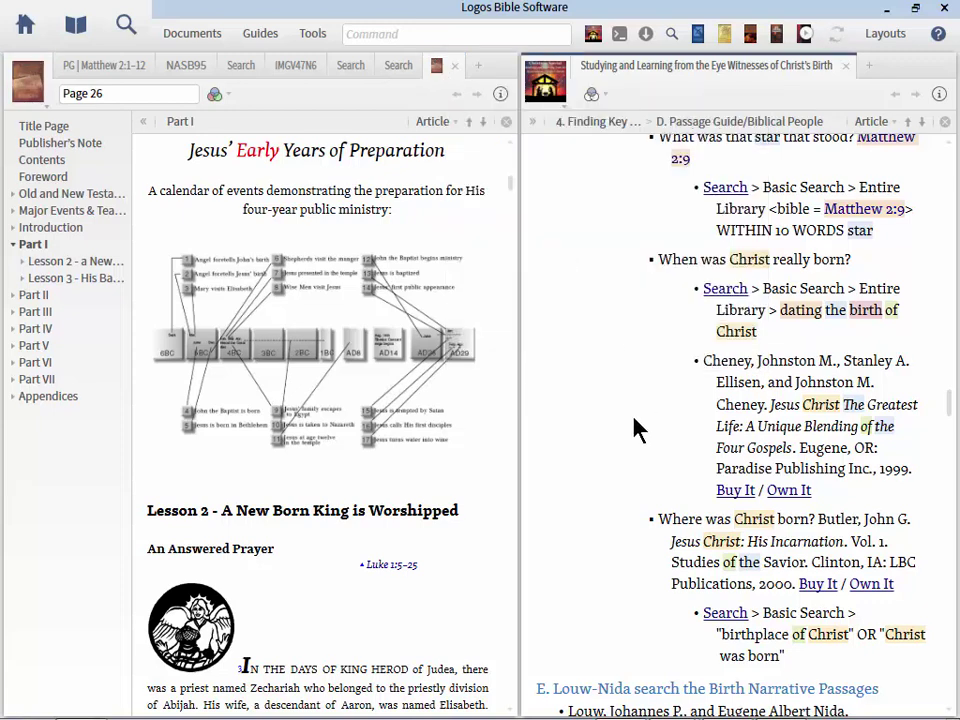
scroll(634, 431, down, 3)
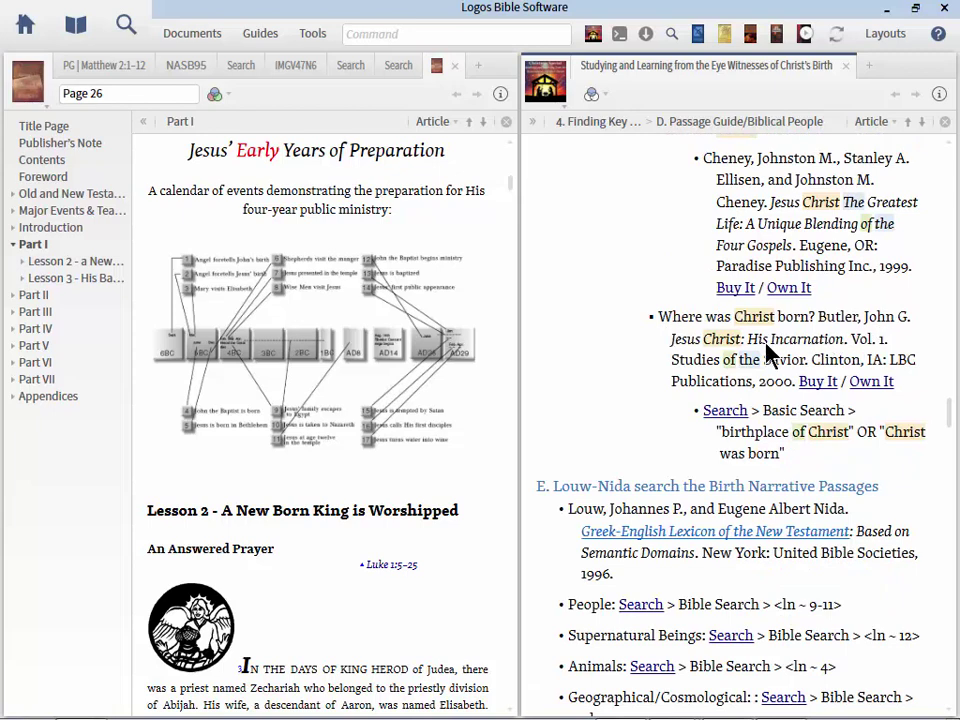
click(870, 381)
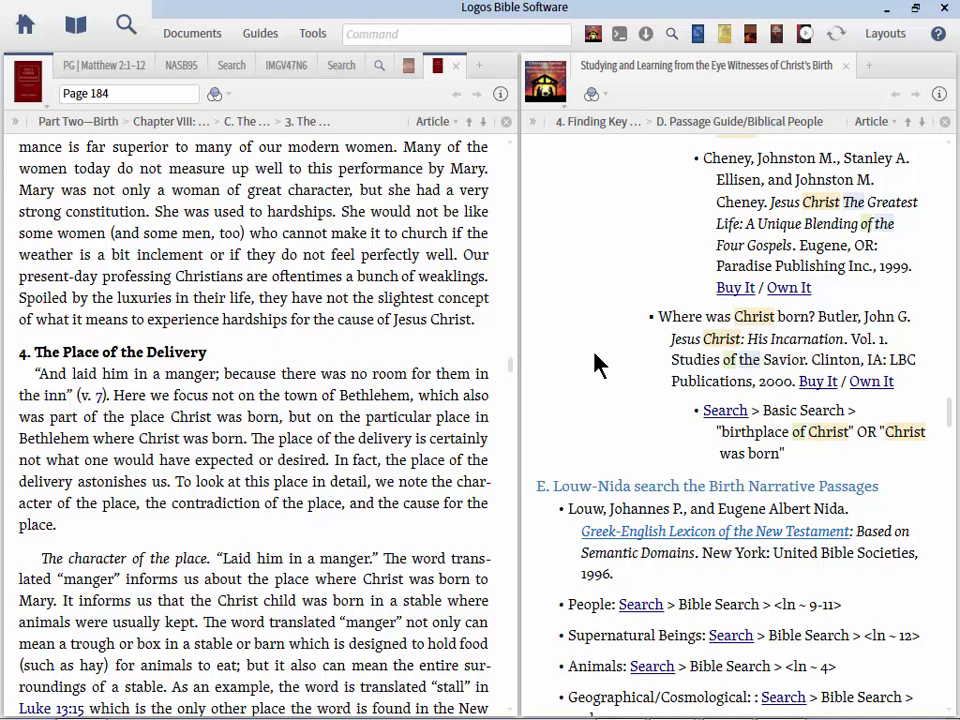
- Run the outline's linked search "birthplace of Christ" OR "Christ was born" and look further down the library results
click(722, 411)
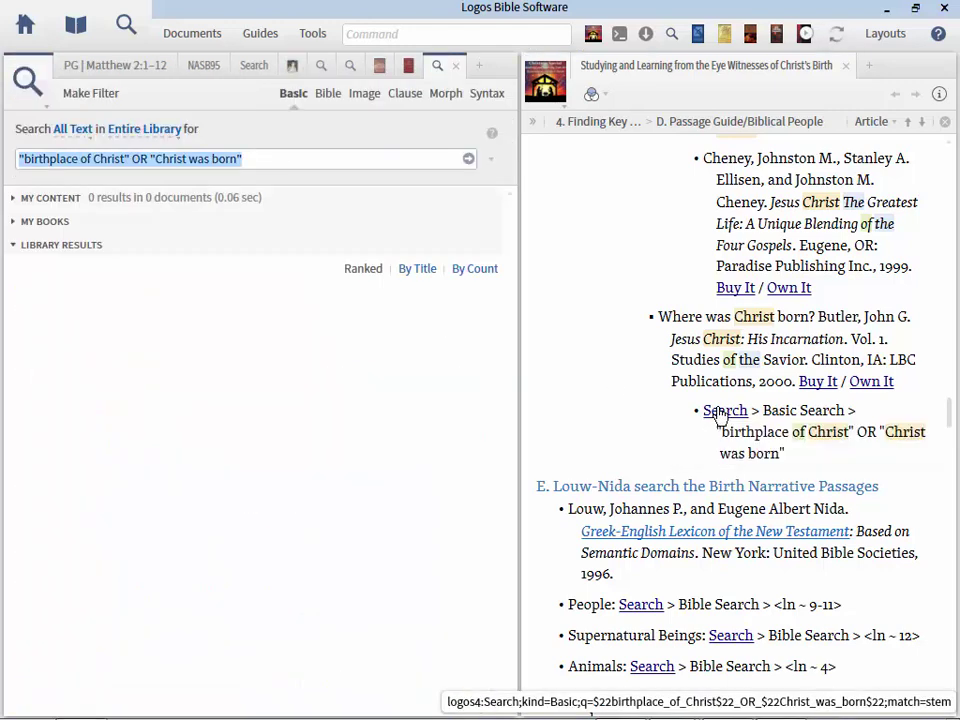
click(283, 158)
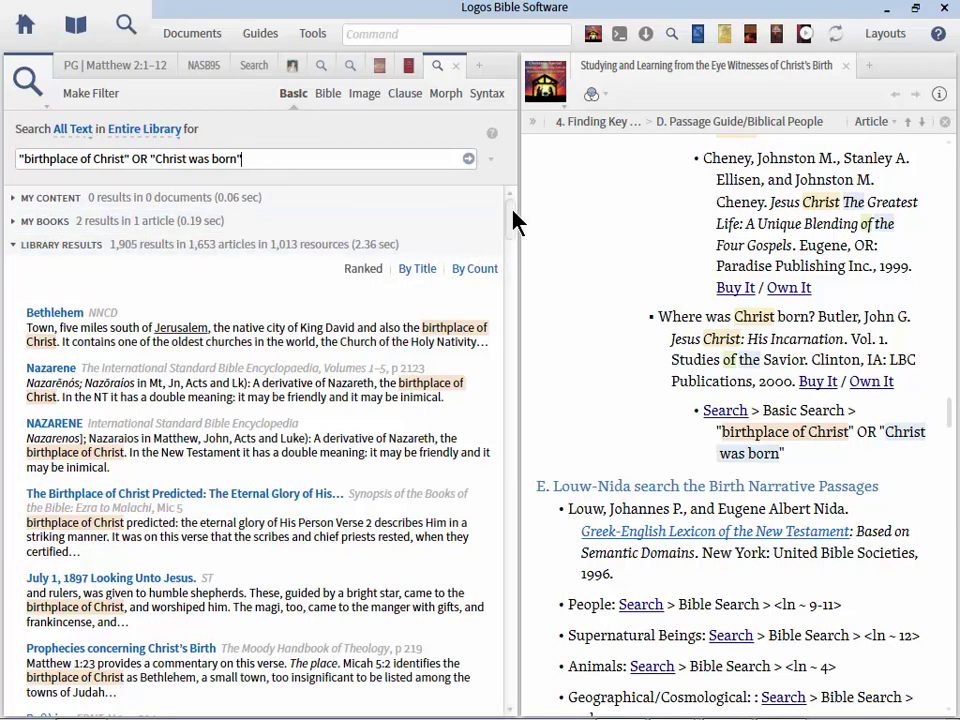
drag(514, 214, 505, 365)
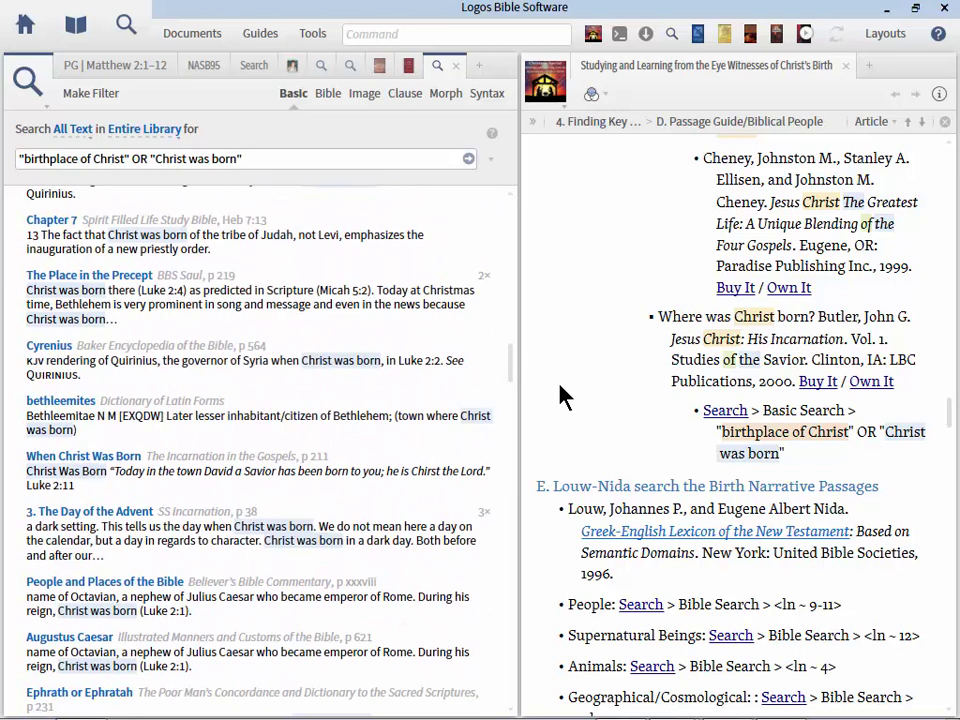
- Go to the outline's Louw-Nida section and open a new search panel set to Bible search
scroll(745, 262, down, 3)
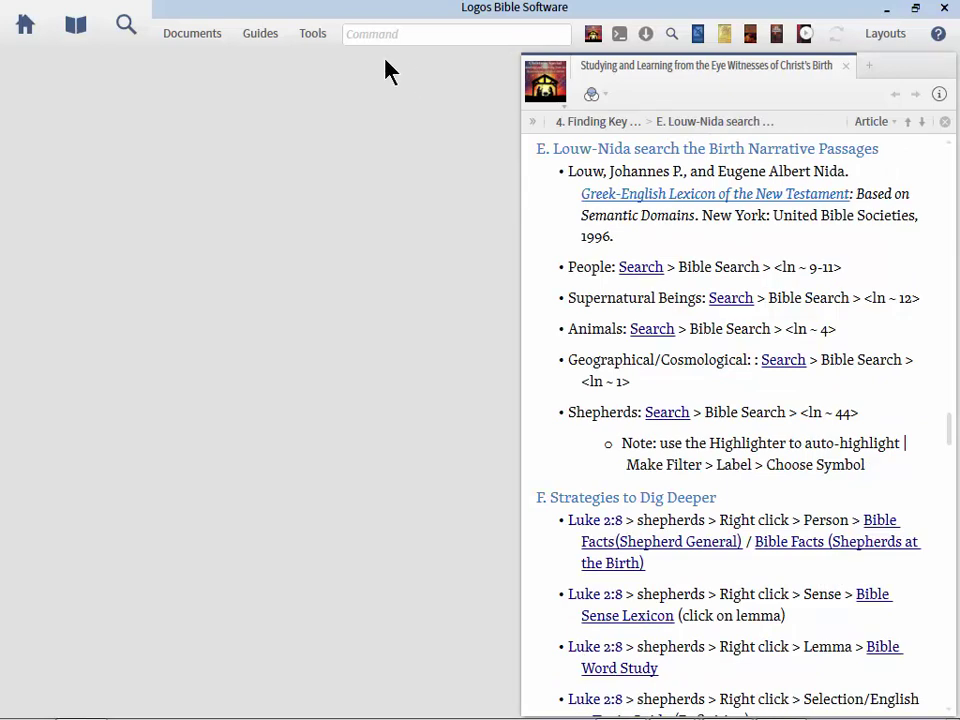
click(127, 28)
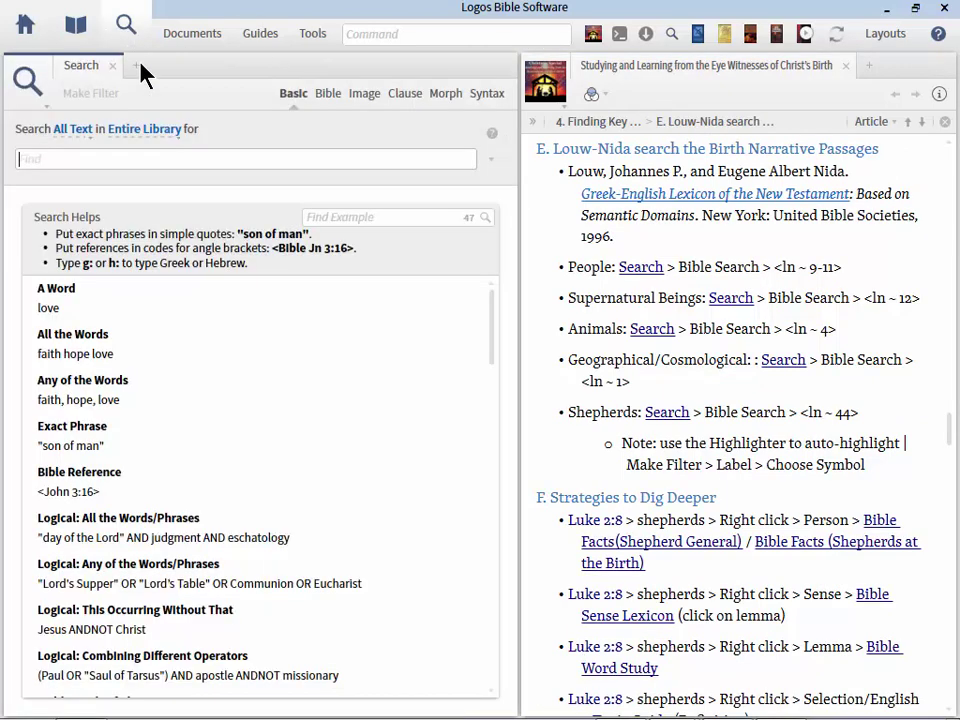
click(334, 96)
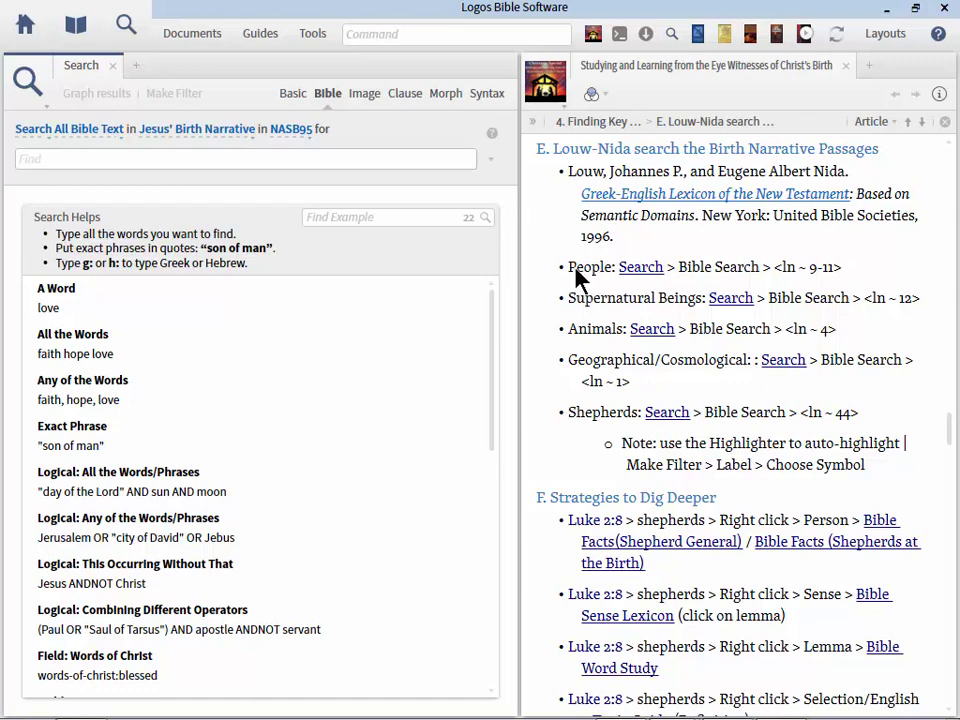
- Mark the Louw-Nida categories in the outline and run the linked People search <ln ~ 9-11>
drag(568, 268, 617, 268)
drag(570, 298, 700, 300)
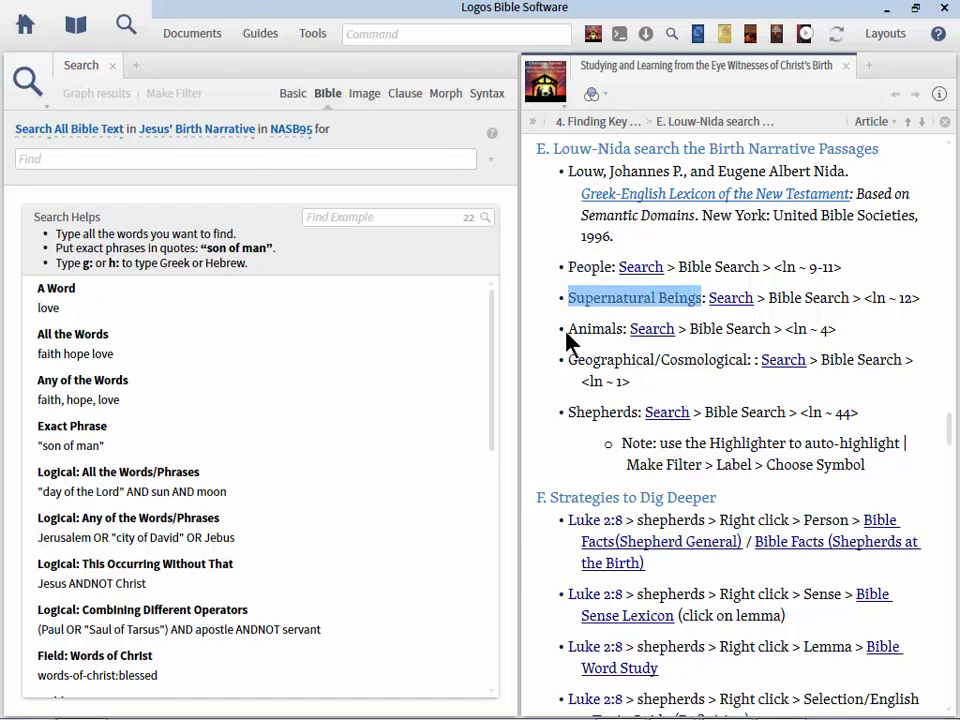
drag(567, 330, 626, 334)
drag(568, 360, 700, 378)
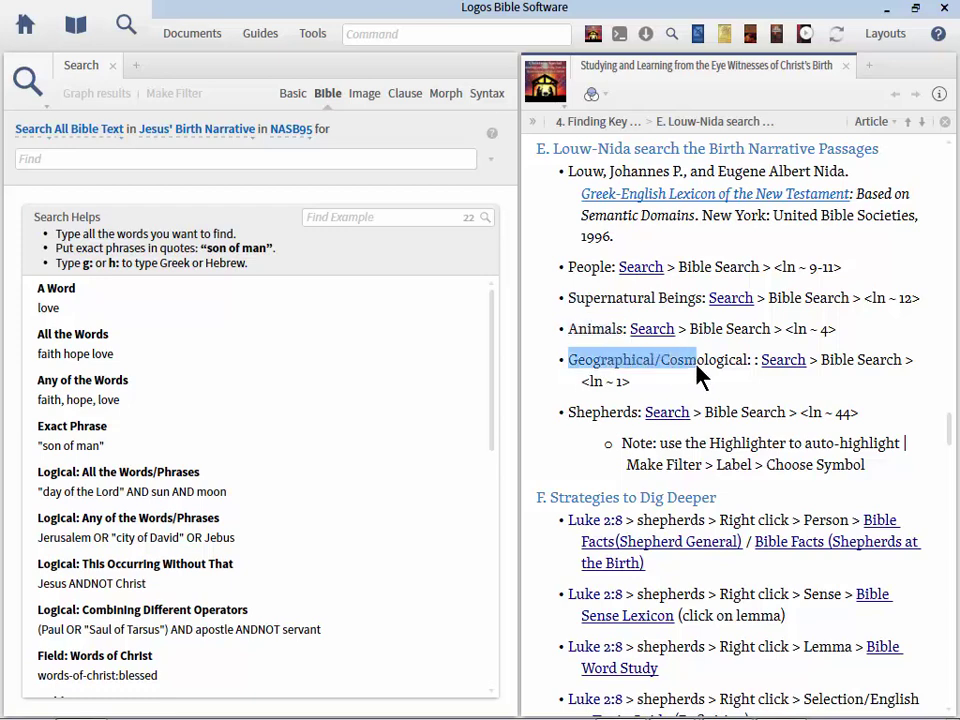
click(597, 425)
click(648, 278)
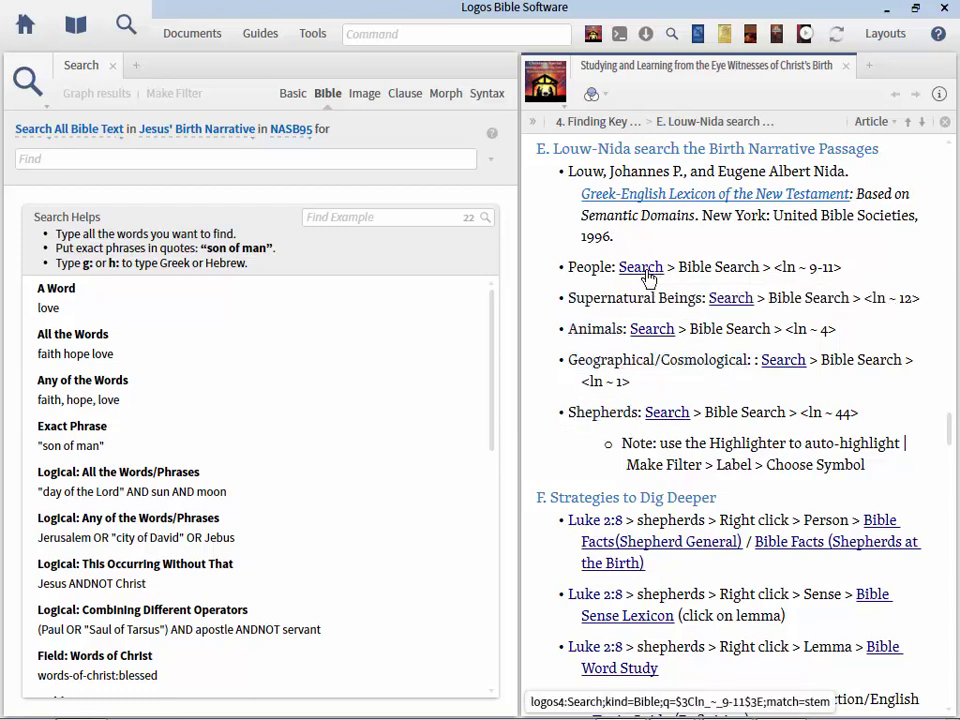
click(641, 268)
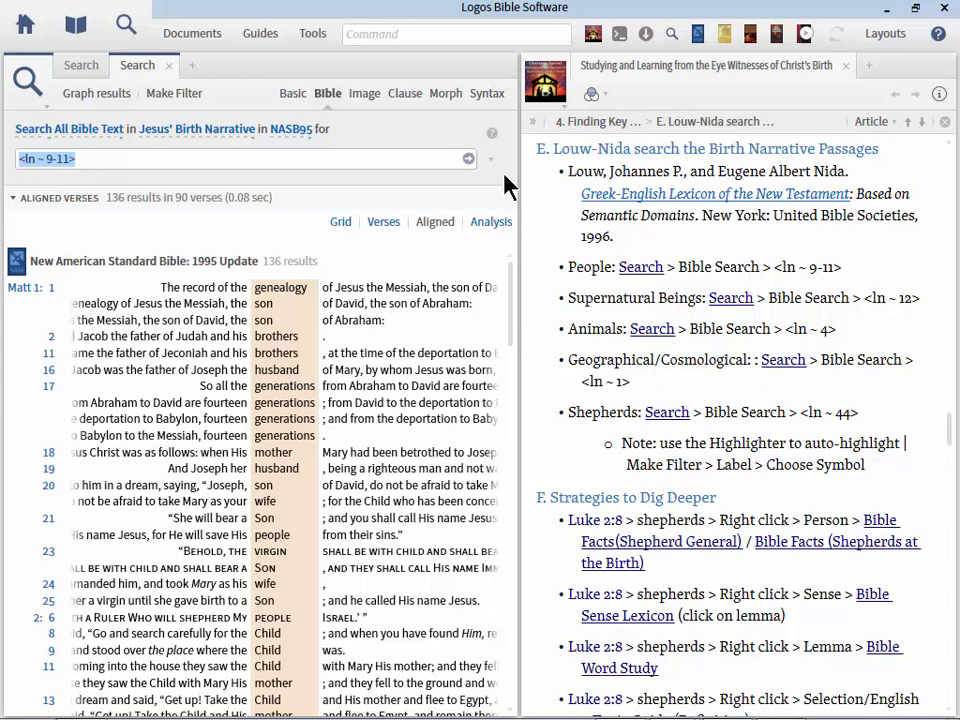
- Open the Matthew 1:1 result, look up "genealogy" in the Louw-Nida lexicon and collapse the Kinship Terms domain in its contents
click(283, 290)
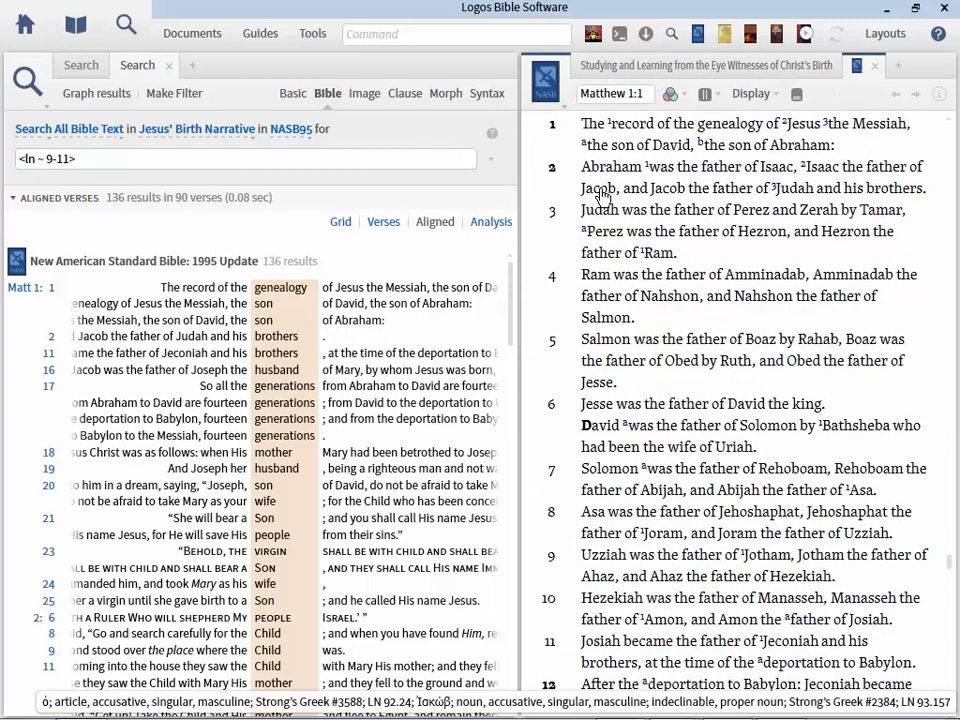
right_click(730, 125)
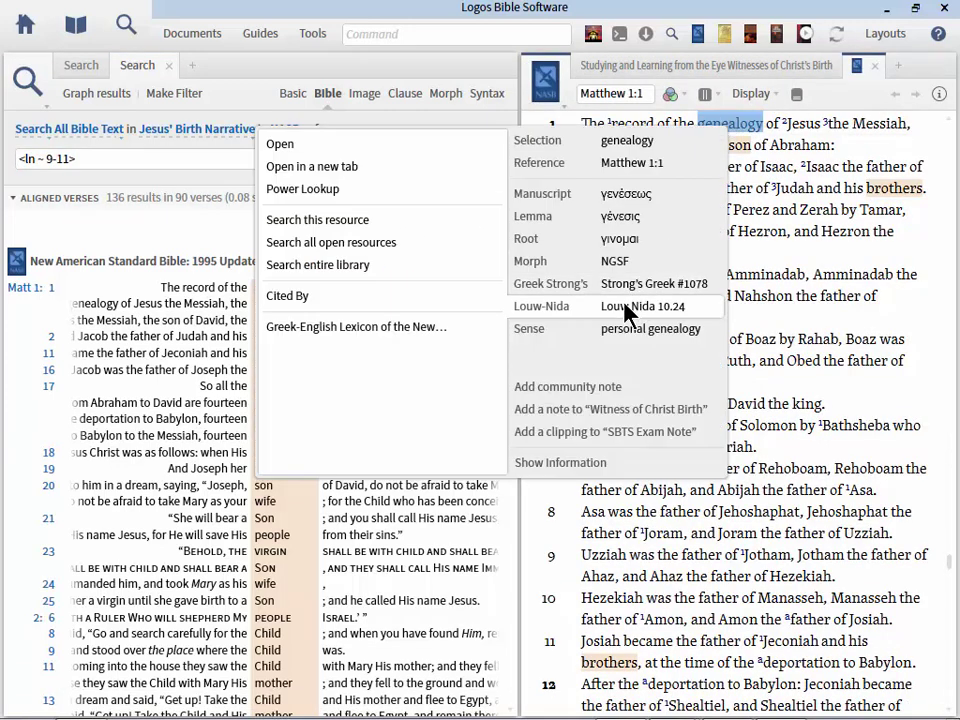
click(337, 331)
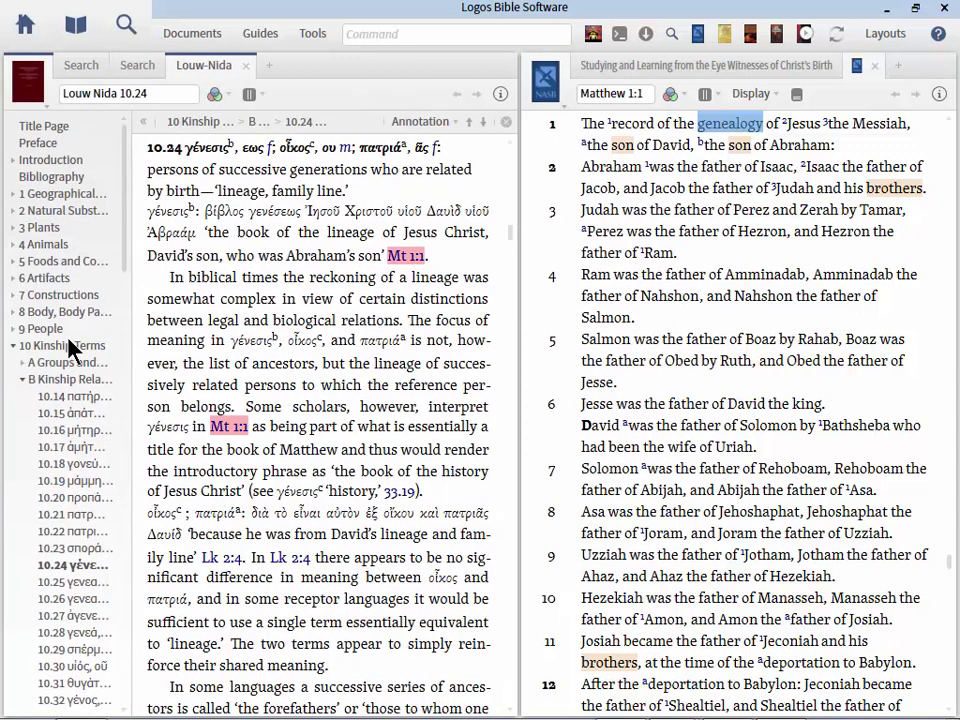
click(13, 346)
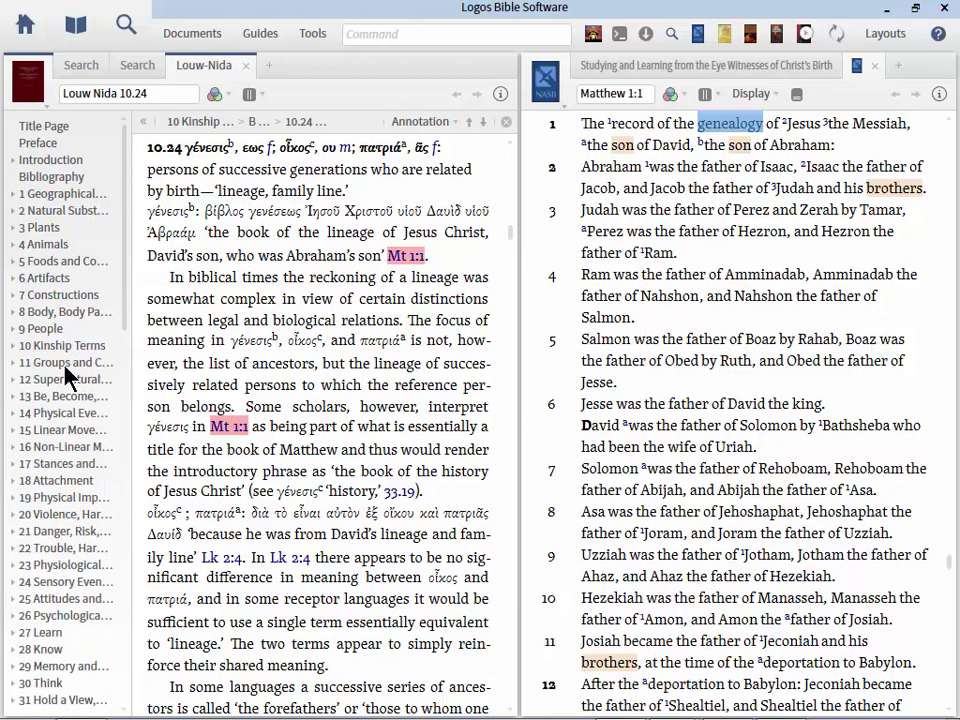
- Return to the <ln ~ 9-11> search results and look through the aligned verses from Matthew to Luke
click(75, 26)
click(79, 28)
click(115, 66)
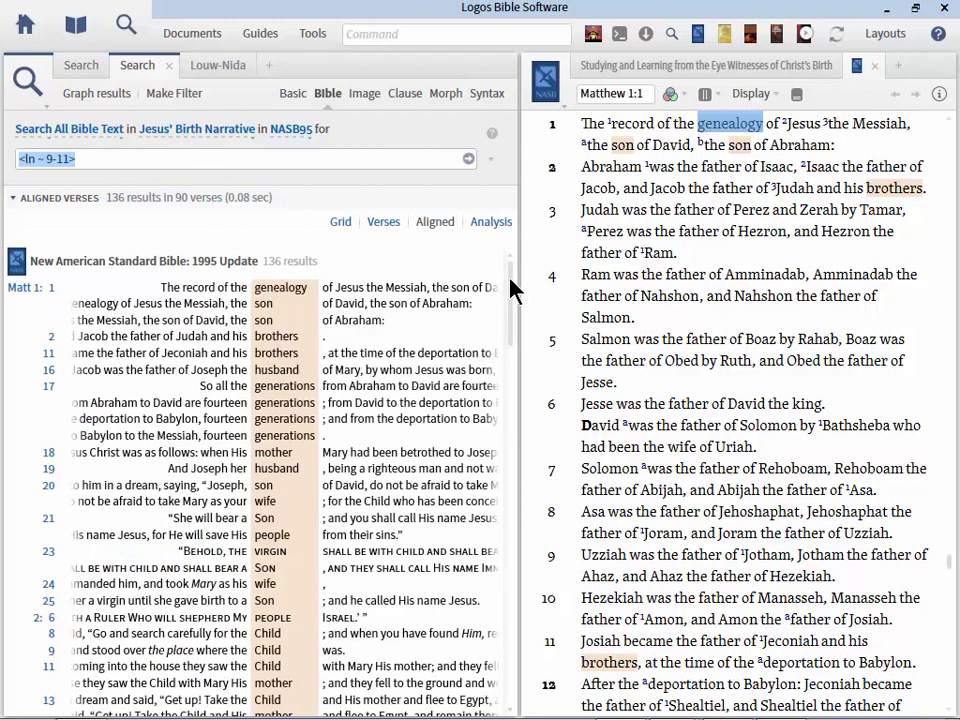
drag(510, 318, 512, 378)
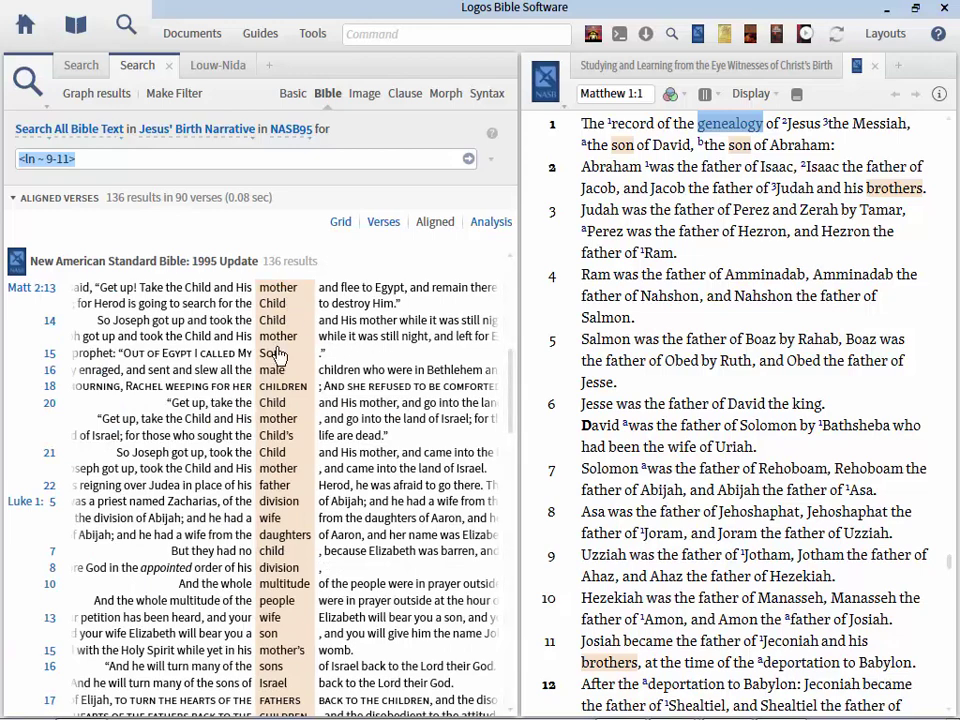
drag(510, 408, 509, 600)
- Go back to the outline and run its linked Supernatural Beings <ln ~ 12> and Animals <ln ~ 4> searches
click(630, 68)
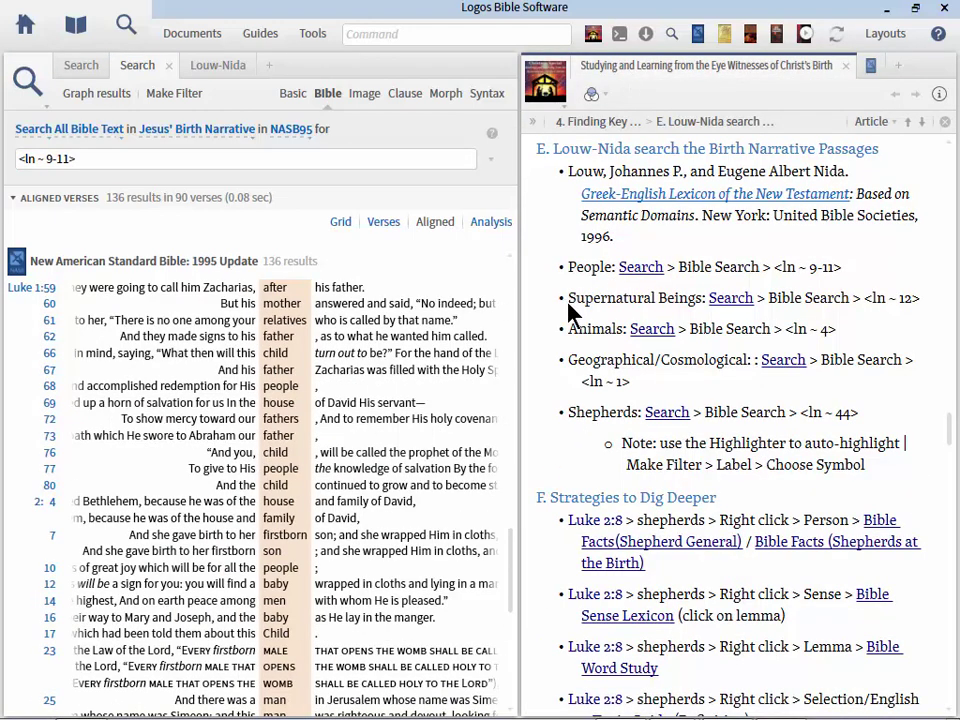
drag(571, 310, 731, 313)
click(731, 310)
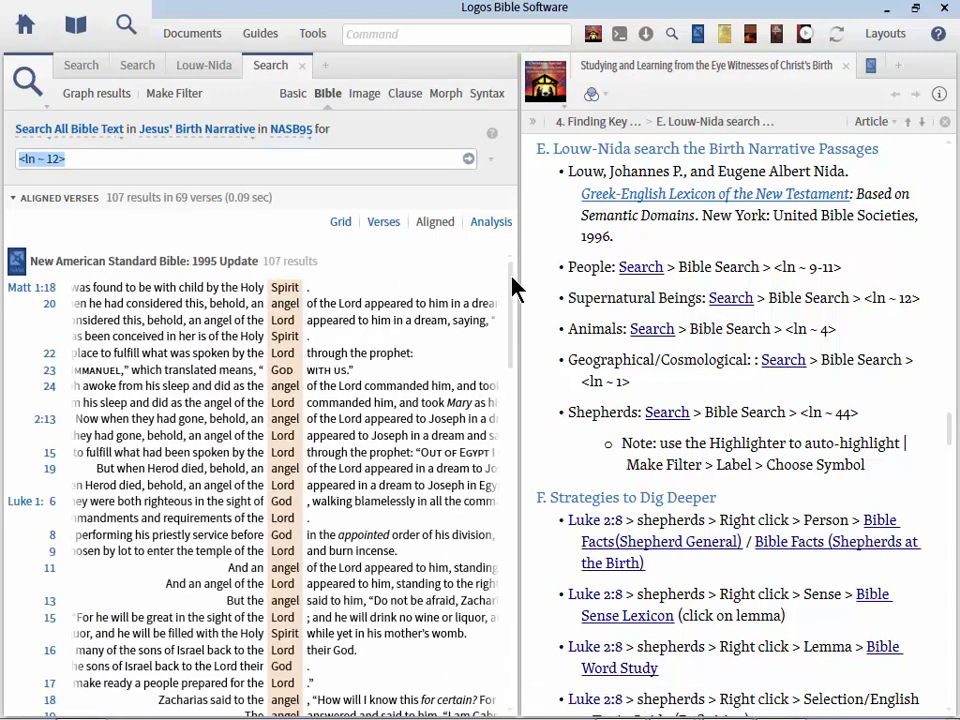
click(648, 336)
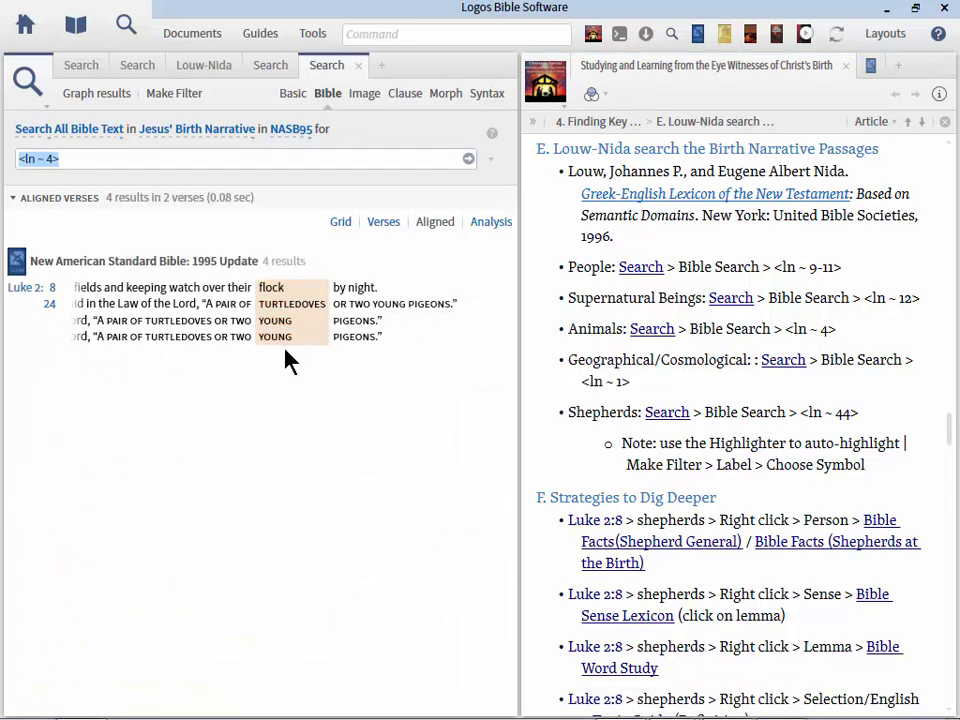
- Run the outline's linked Geographical/Cosmological <ln ~ 1> and Shepherds <ln ~ 44> searches and review their results
click(783, 362)
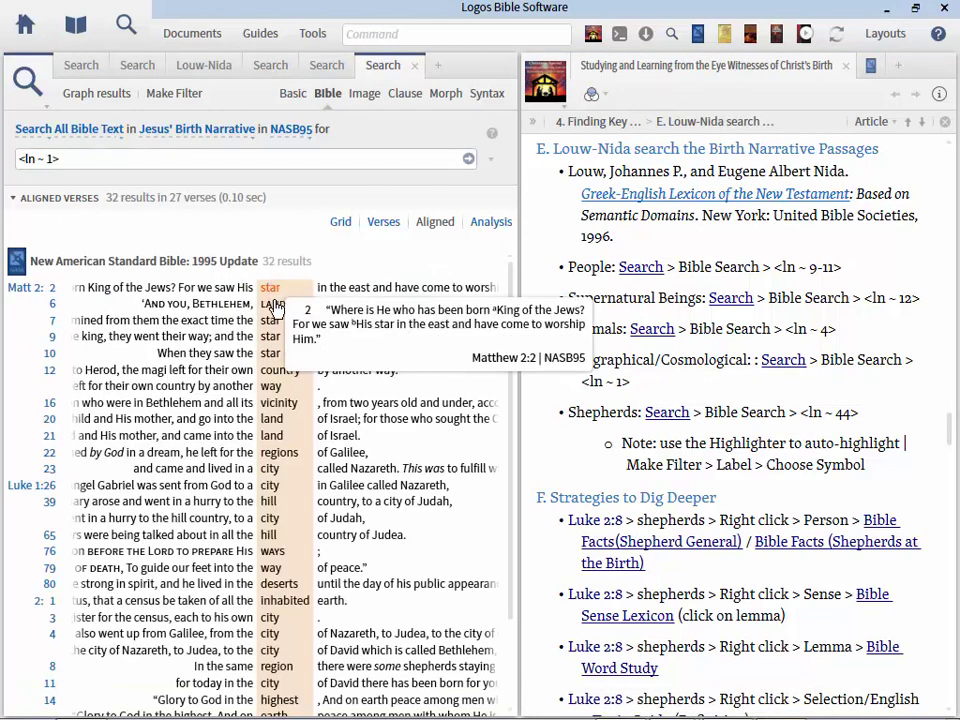
scroll(505, 513, down, 2)
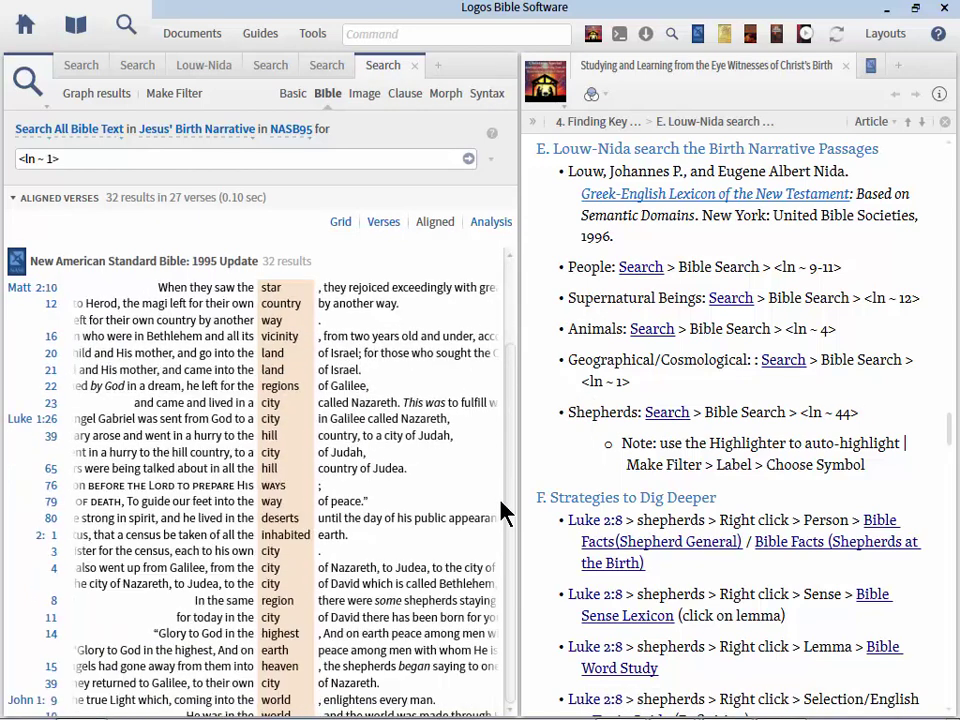
click(667, 413)
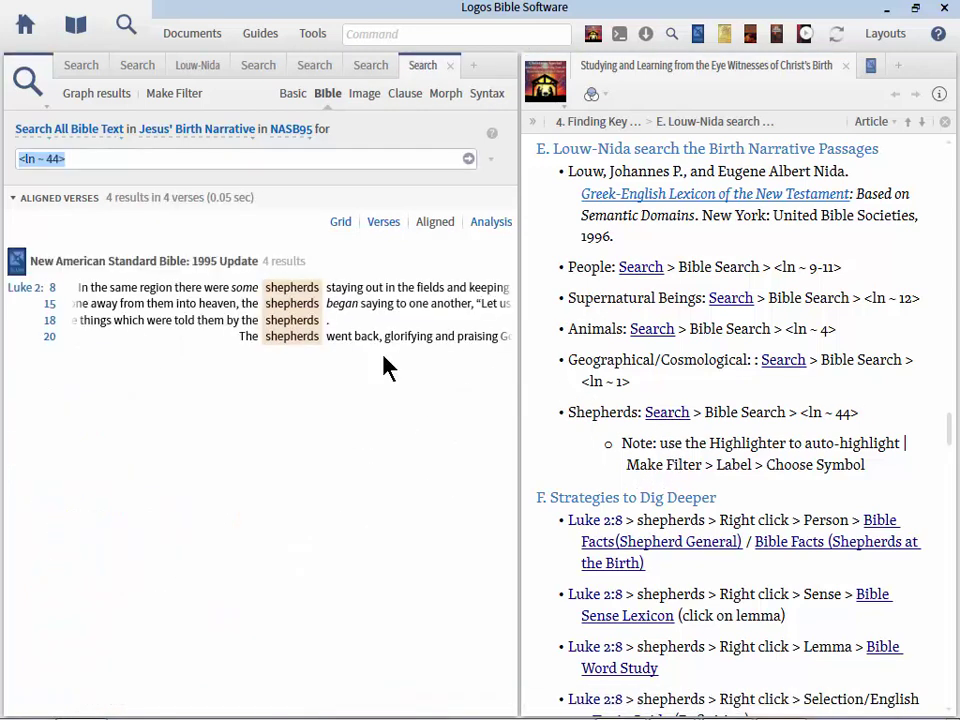
mouse_move(298, 292)
- Rerun the People search <ln ~ 9-11> in Analysis view and replace the Louw-Nida grouping with Lemma (Greek)
click(629, 275)
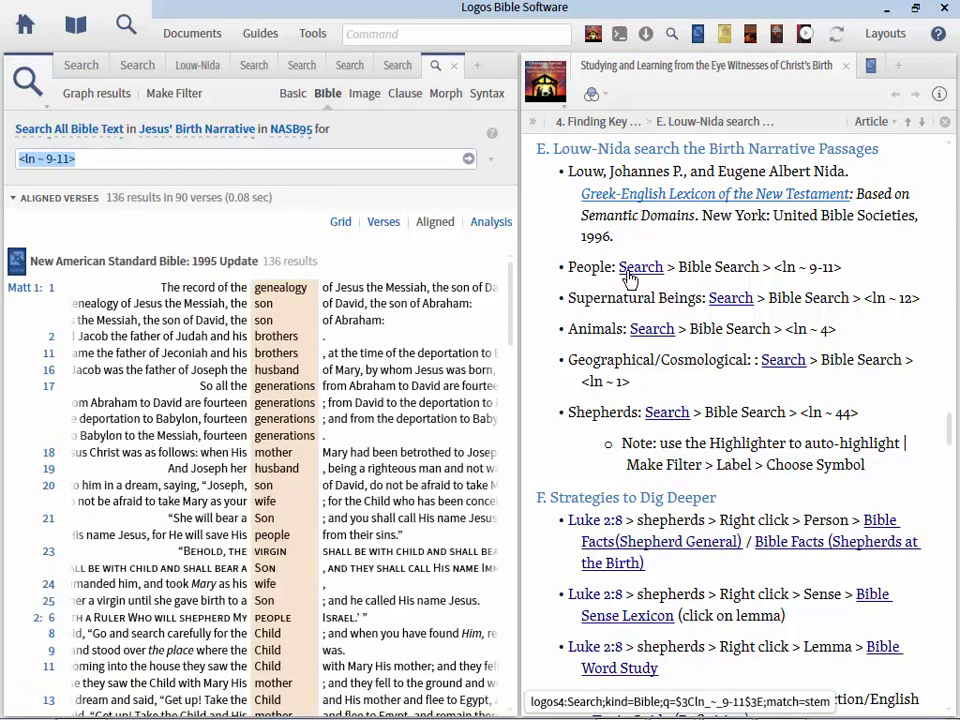
click(492, 224)
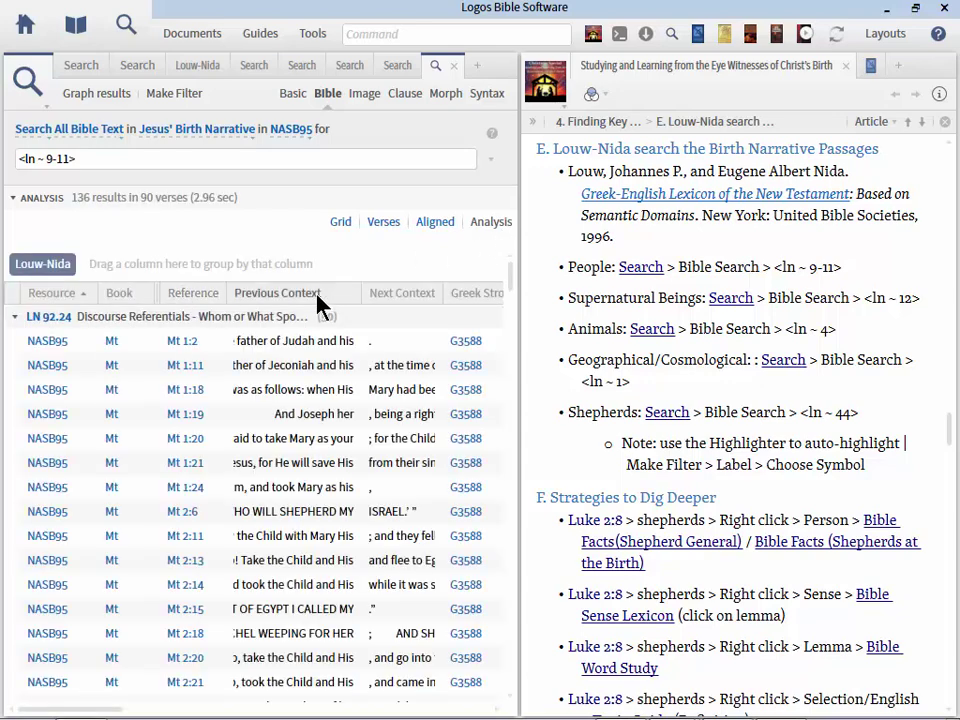
drag(47, 266, 221, 664)
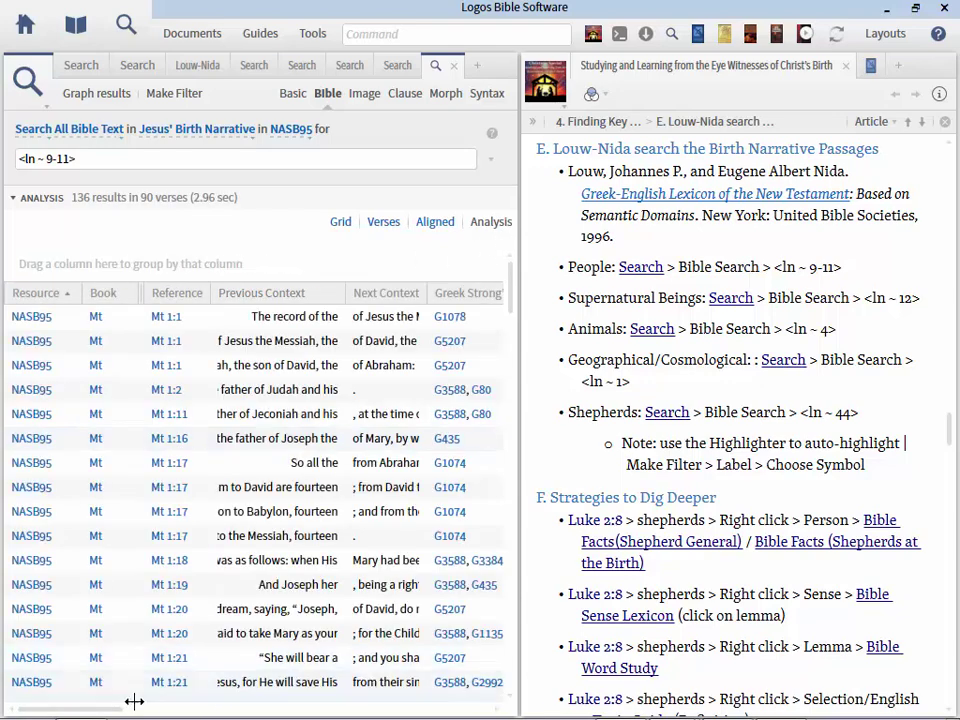
drag(96, 710, 300, 714)
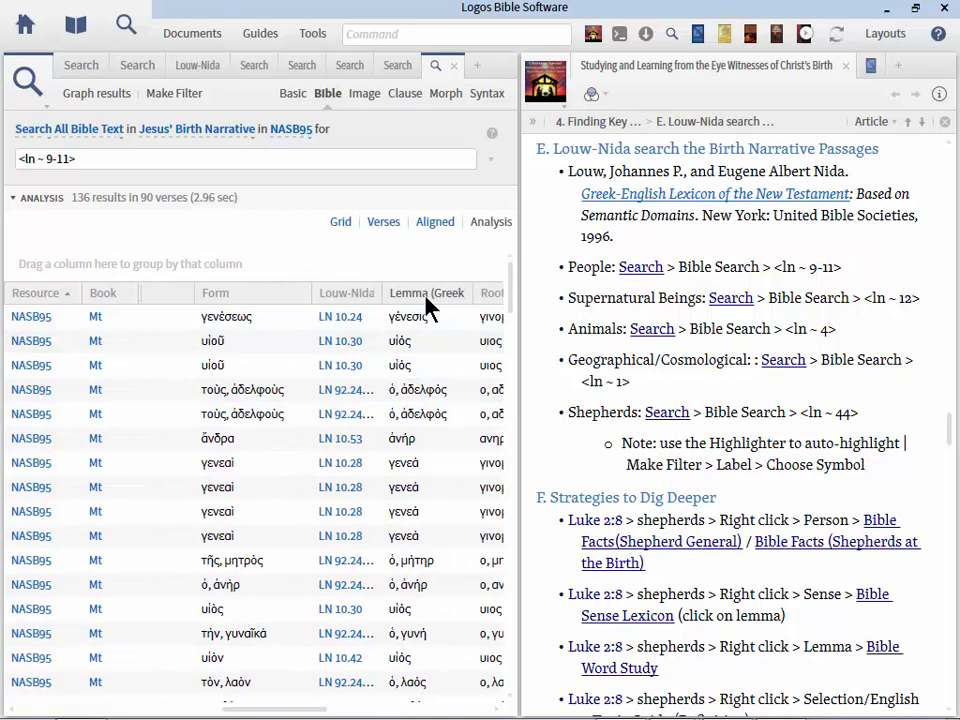
drag(428, 306, 55, 265)
- Collapse all the lemma groups, review the Greek terms for people and close this search
right_click(14, 321)
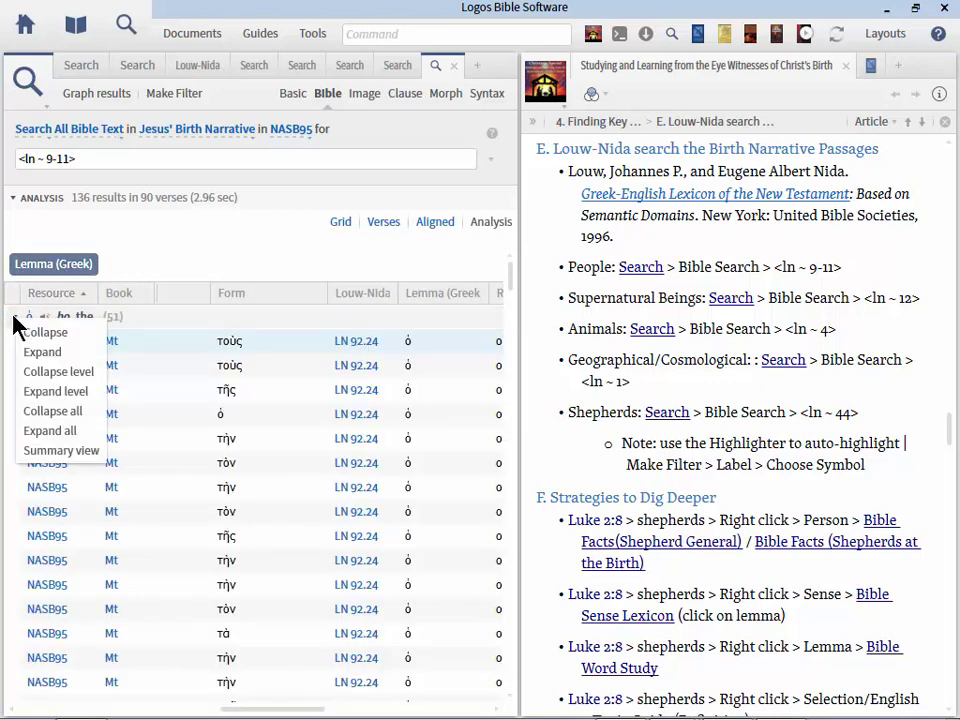
click(80, 420)
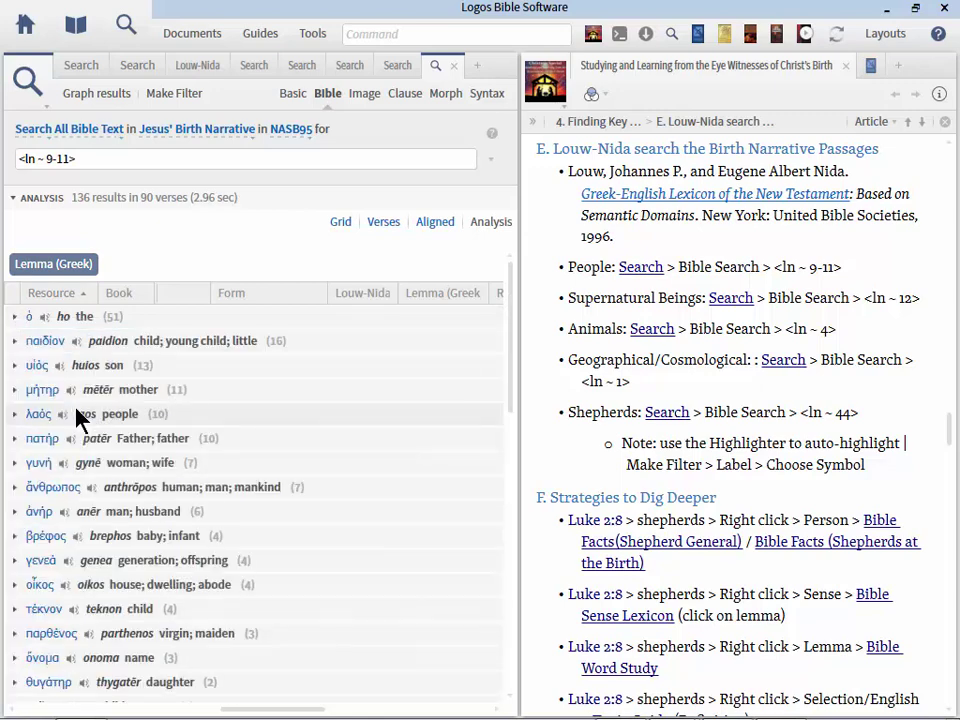
drag(516, 332, 516, 242)
click(453, 66)
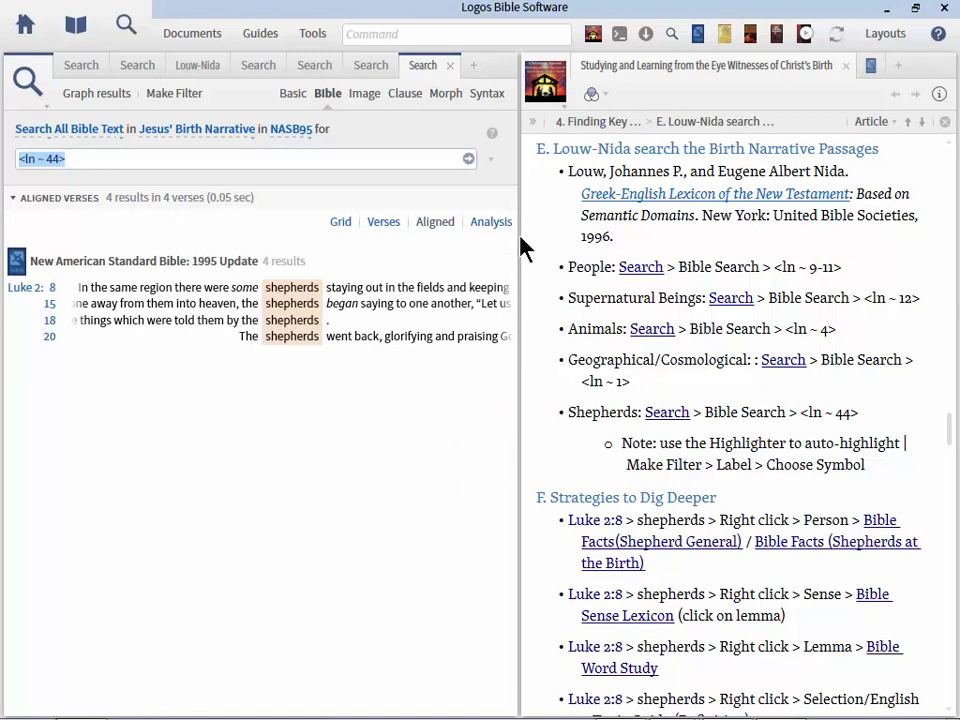
- Open Luke 2:8 from the outline's Strategies to Dig Deeper section and dock the NASB95 below the outline
click(556, 458)
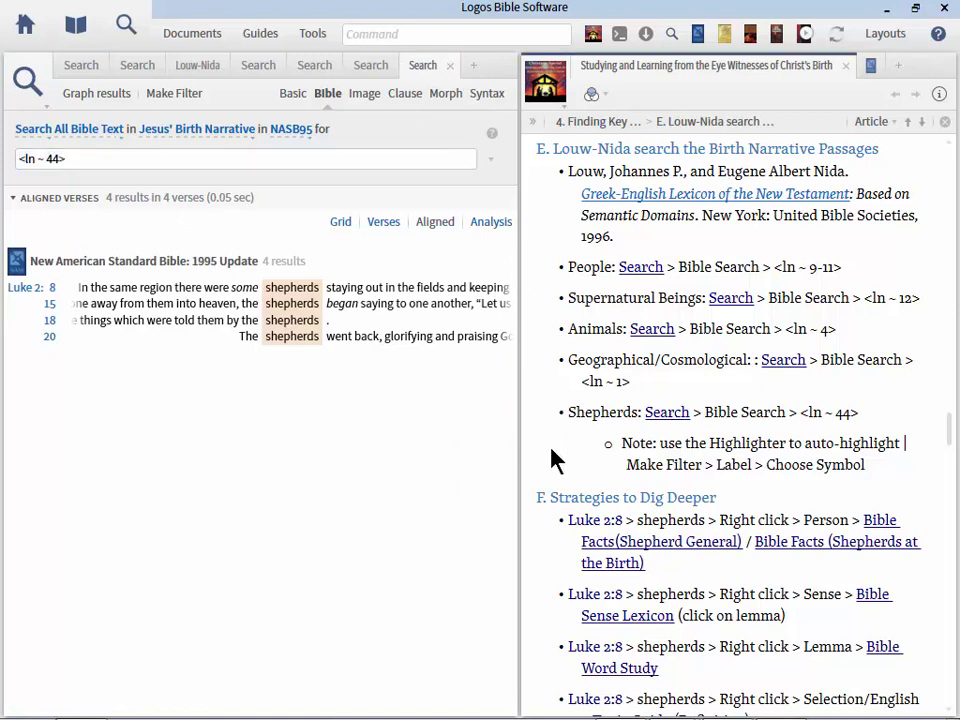
scroll(556, 460, down, 5)
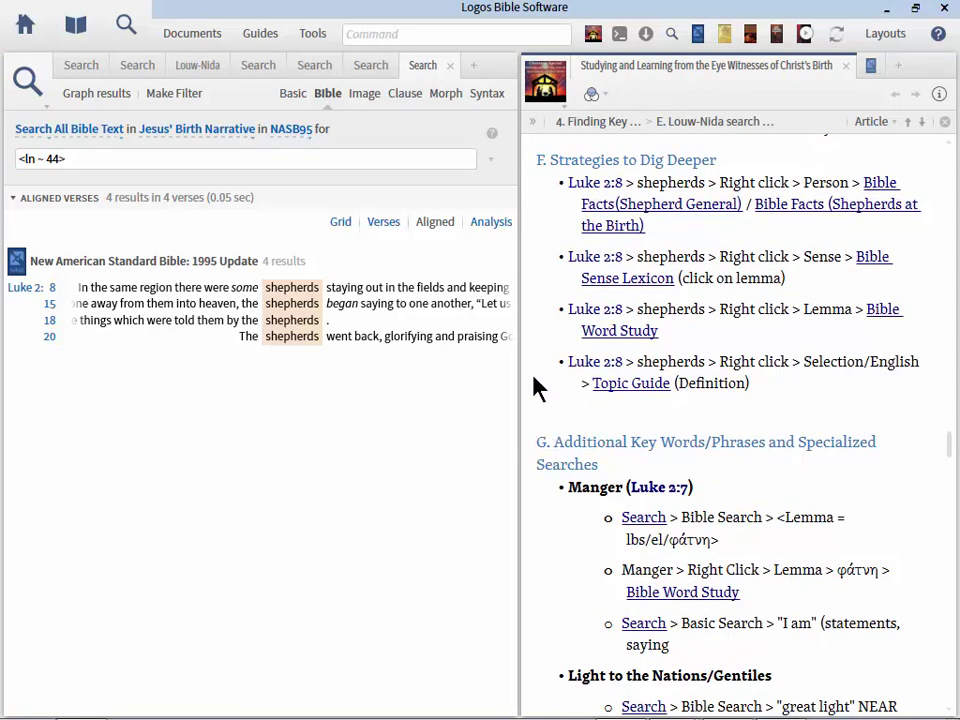
click(594, 184)
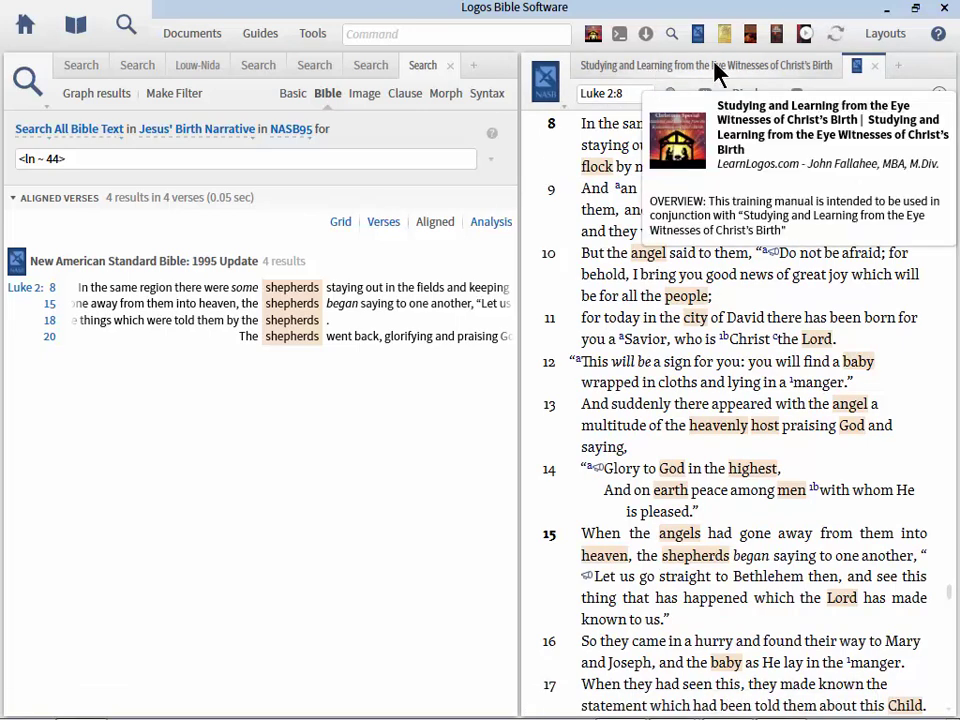
drag(866, 70, 727, 636)
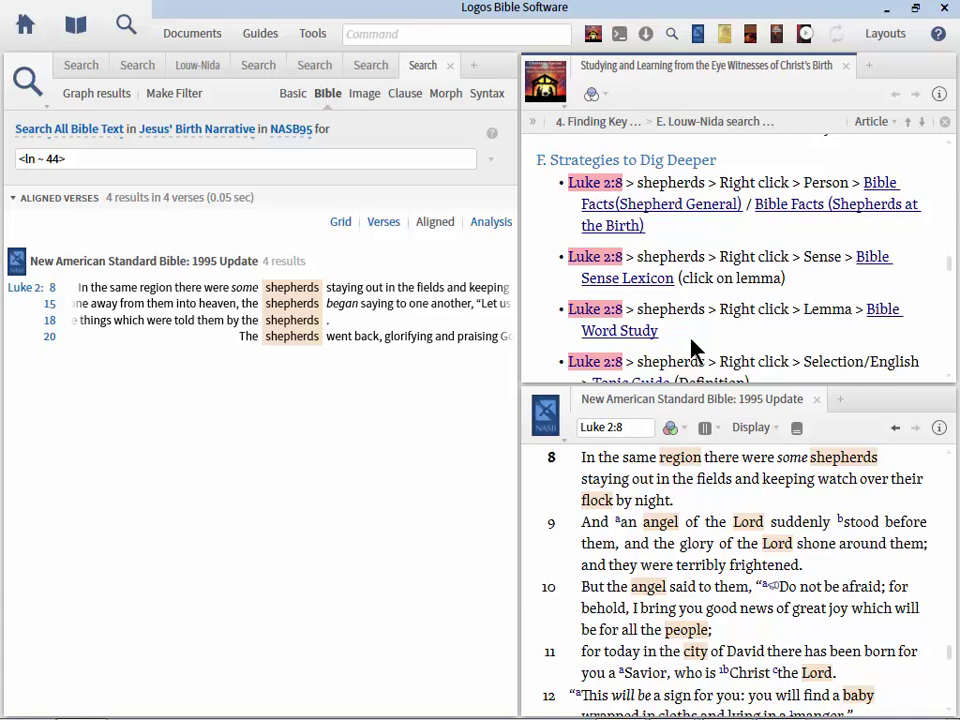
- Open Bible Facts for the person A Shepherd from "shepherds" in Luke 2:8, review its references and images, and close it
right_click(838, 461)
scroll(830, 288, down, 1)
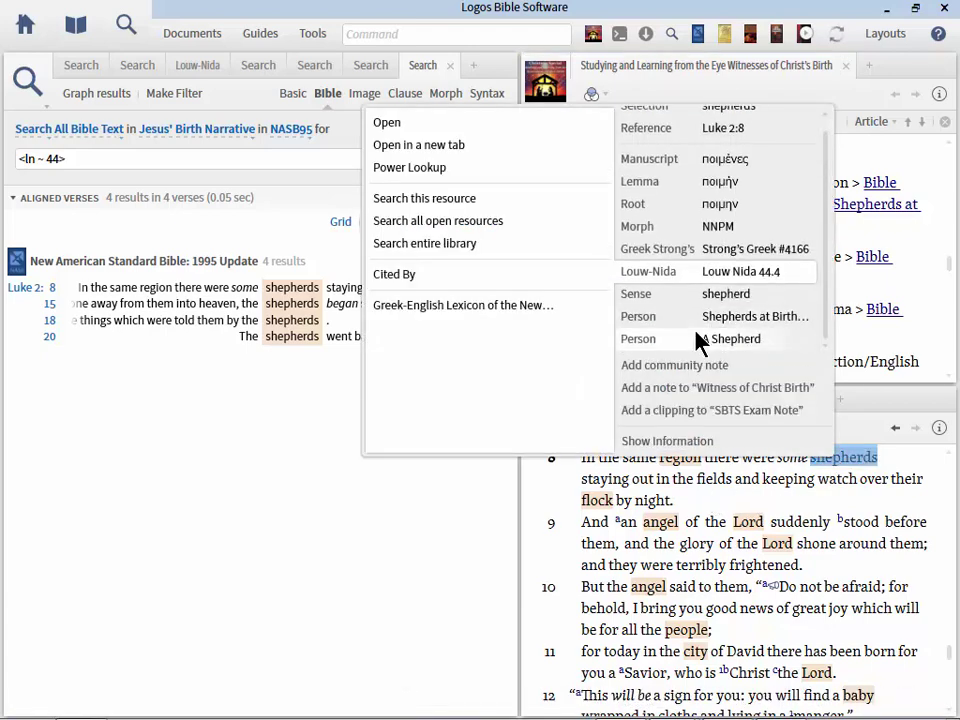
mouse_move(713, 343)
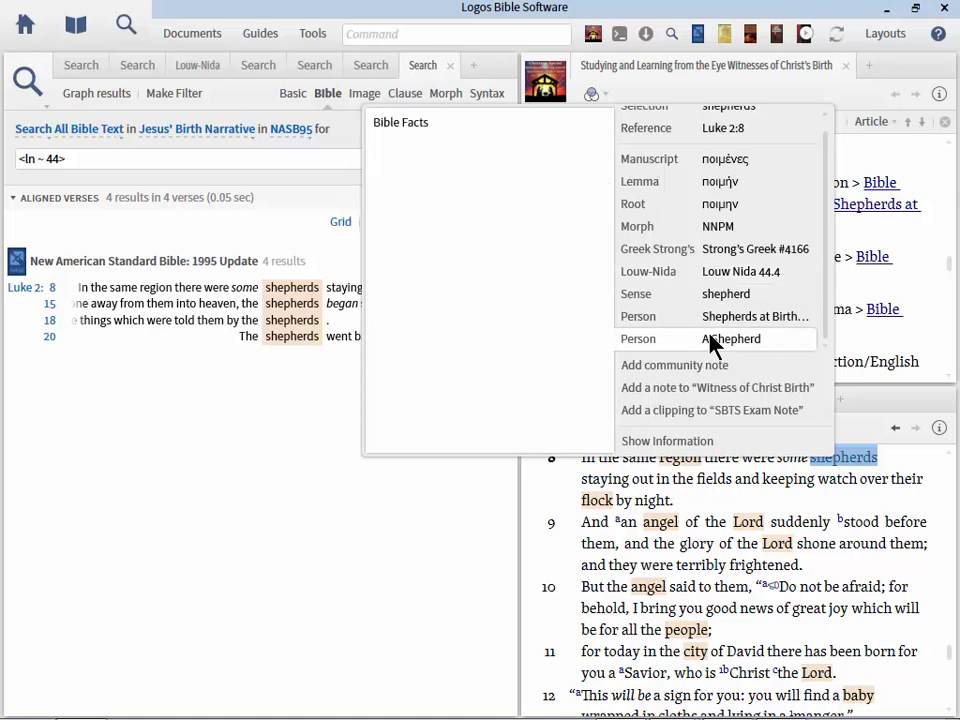
click(416, 124)
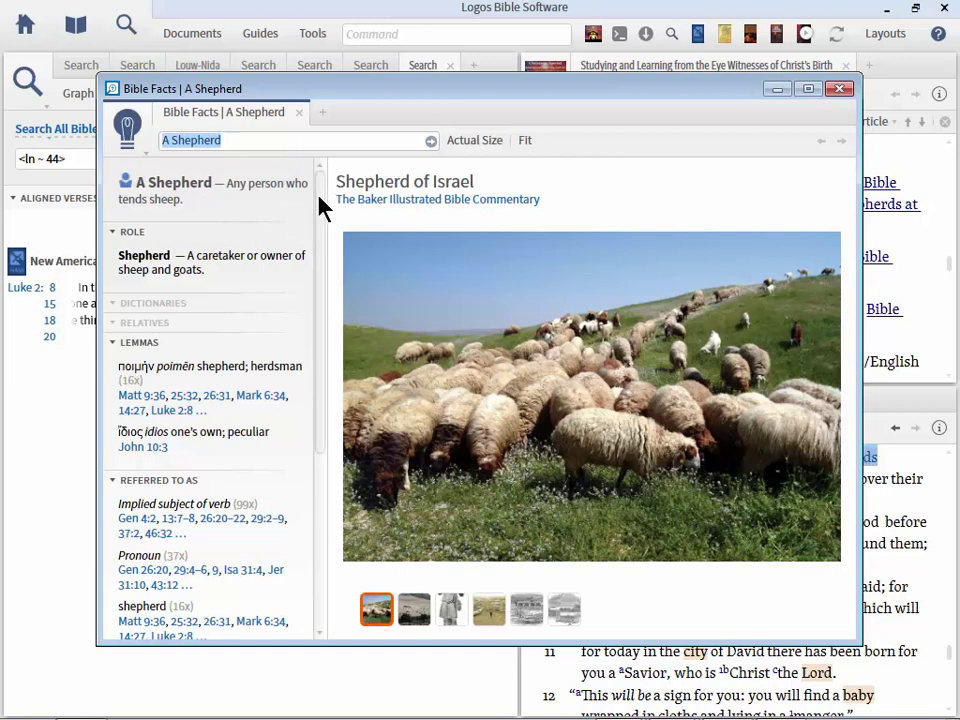
drag(321, 203, 322, 400)
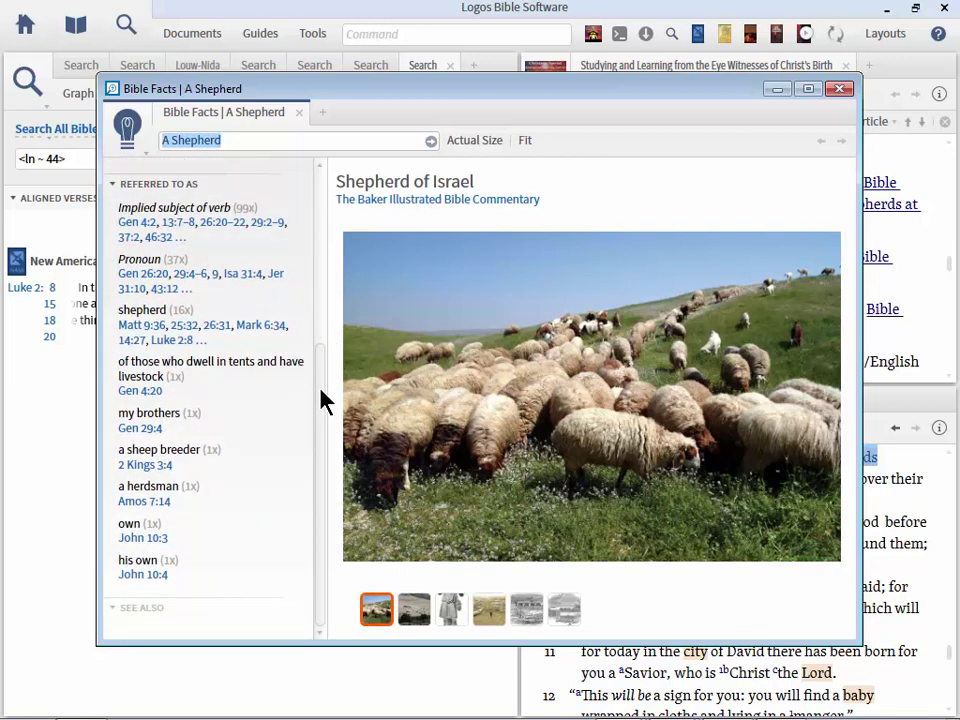
click(414, 616)
click(452, 610)
click(564, 609)
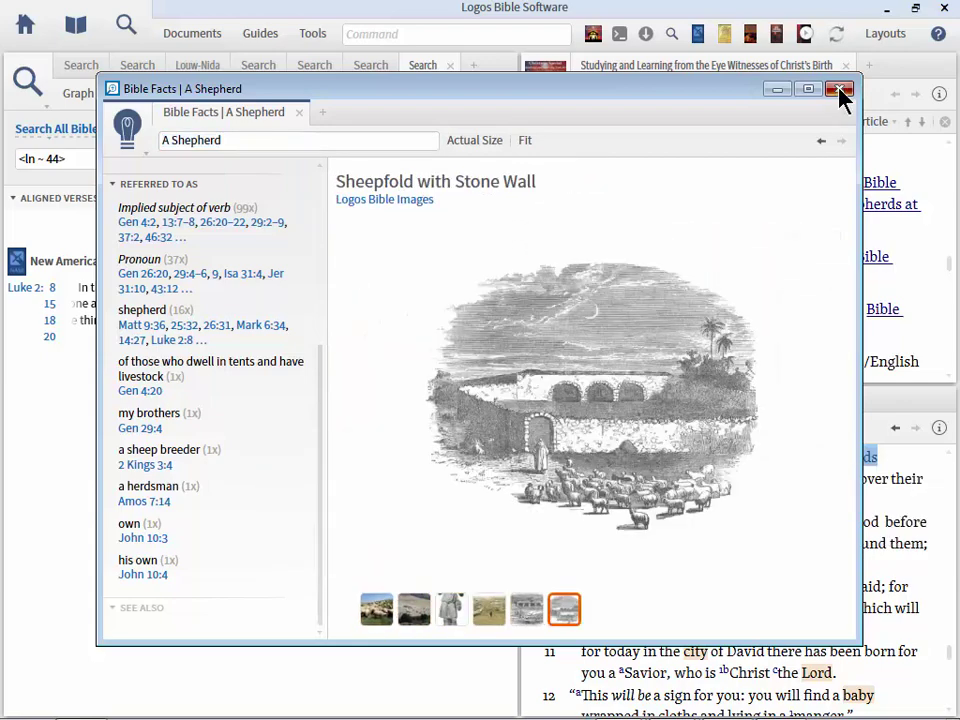
click(841, 91)
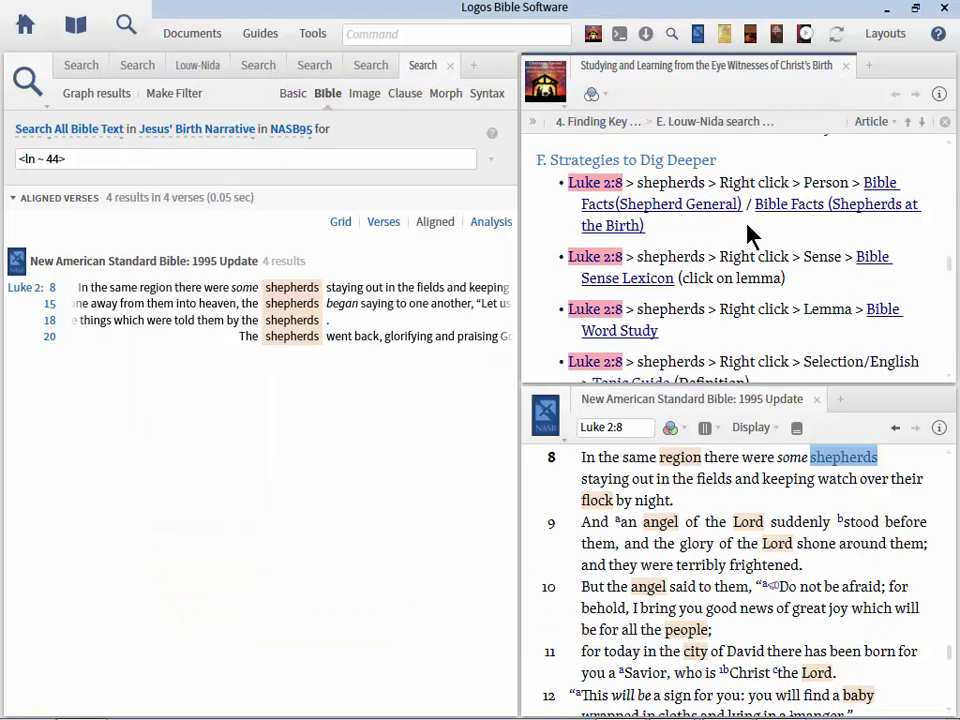
- Open the outline's linked Bible Facts on the Shepherds at the Birth and read through its dictionaries, lemmas and references
click(800, 216)
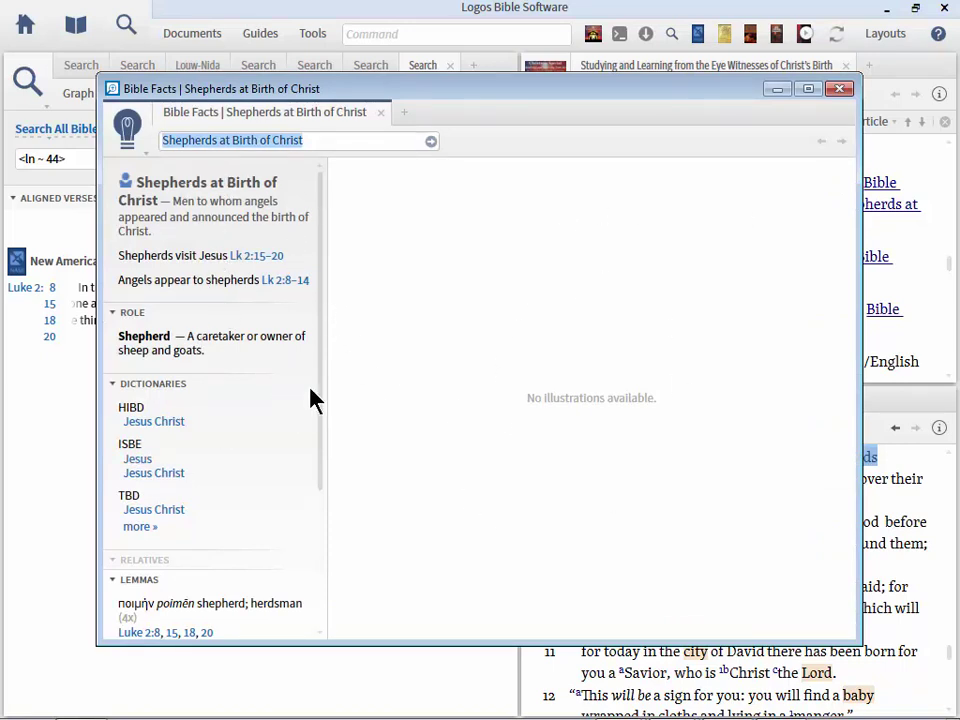
drag(320, 392, 310, 530)
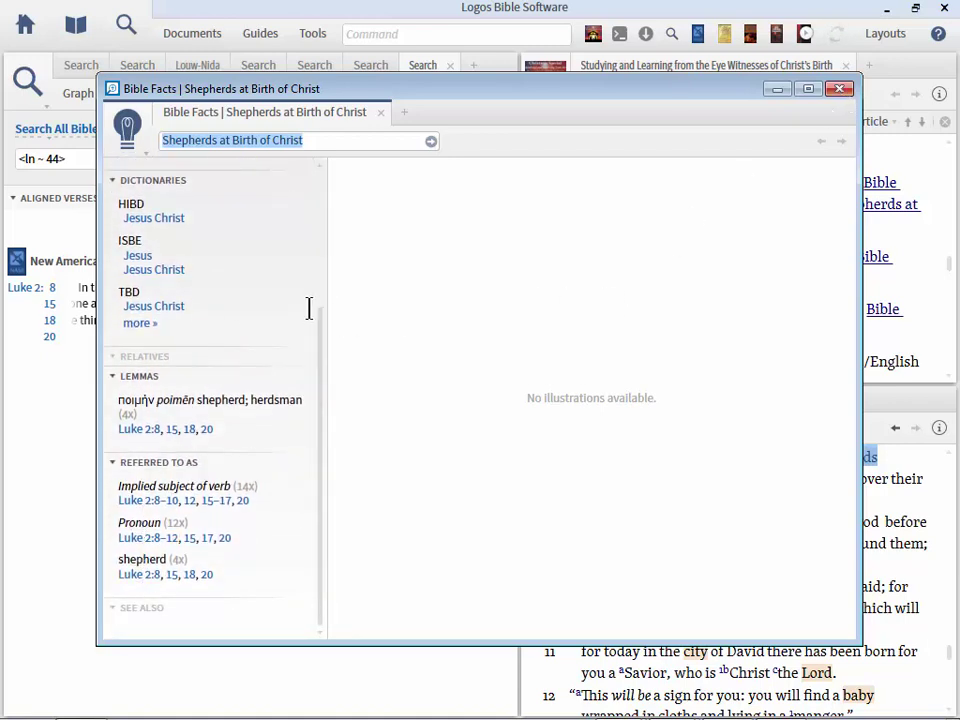
- Close the Shepherds at Birth of Christ facts and open the Bible Sense Lexicon for the sense of "shepherds" in Luke 2:8
click(838, 89)
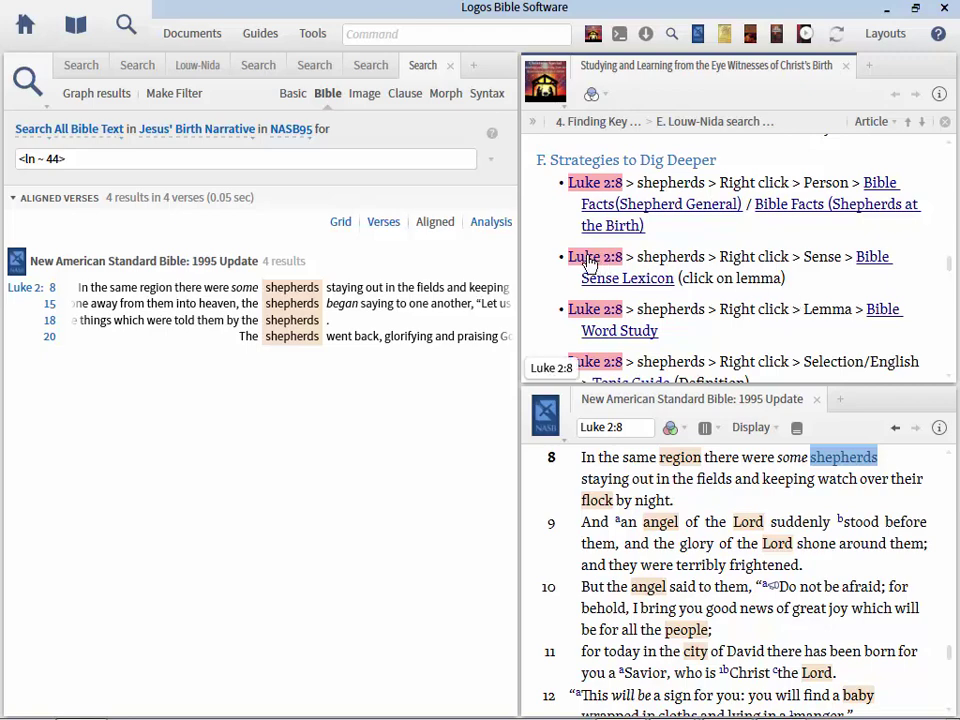
right_click(845, 484)
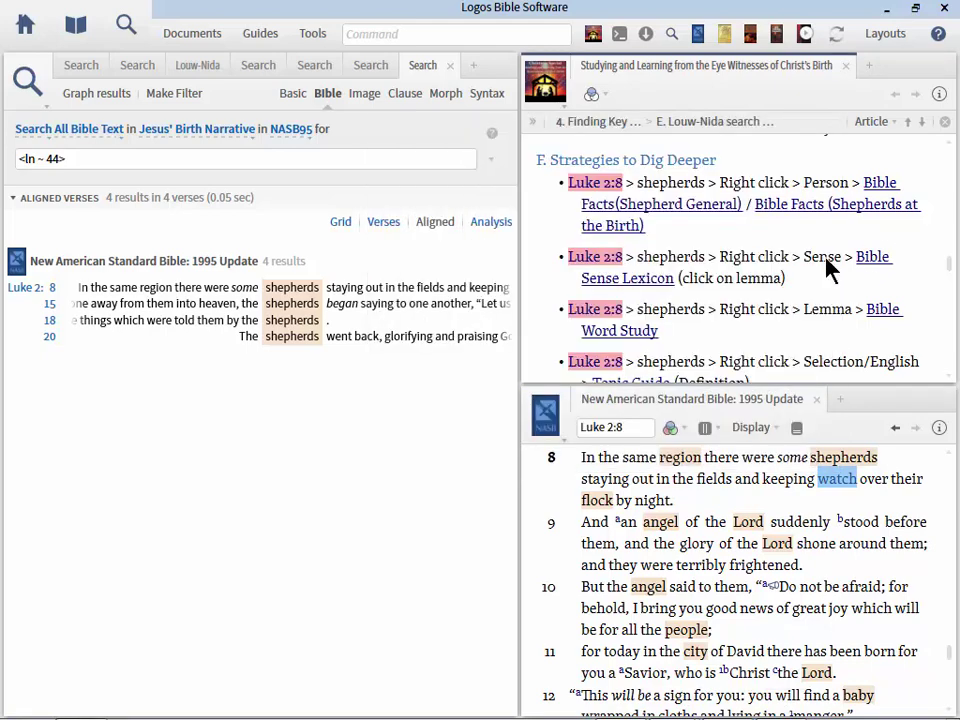
mouse_move(808, 476)
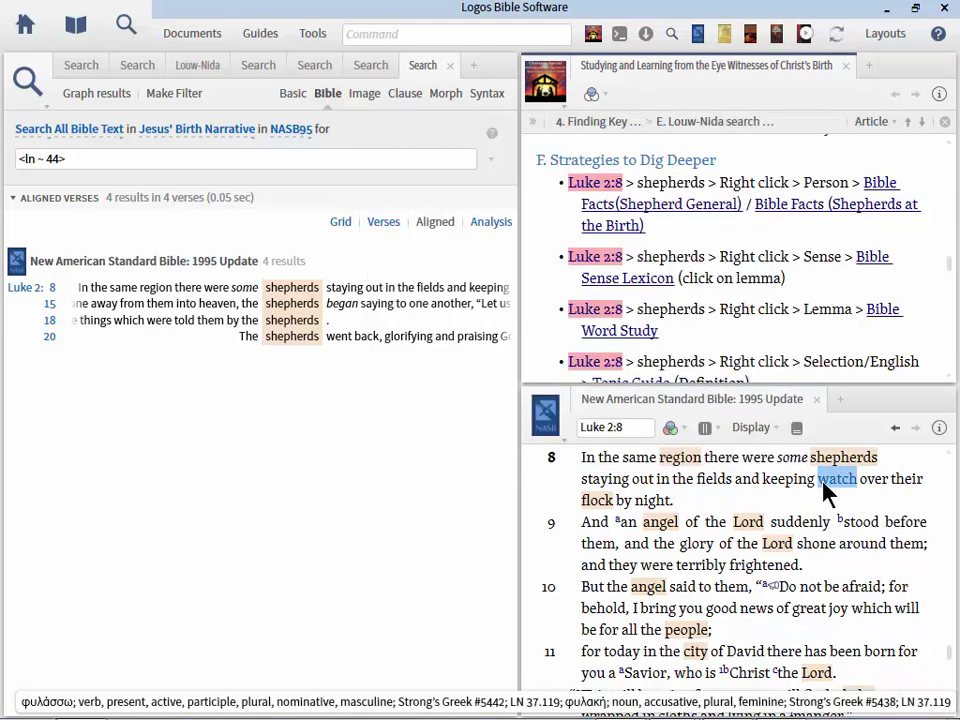
right_click(845, 460)
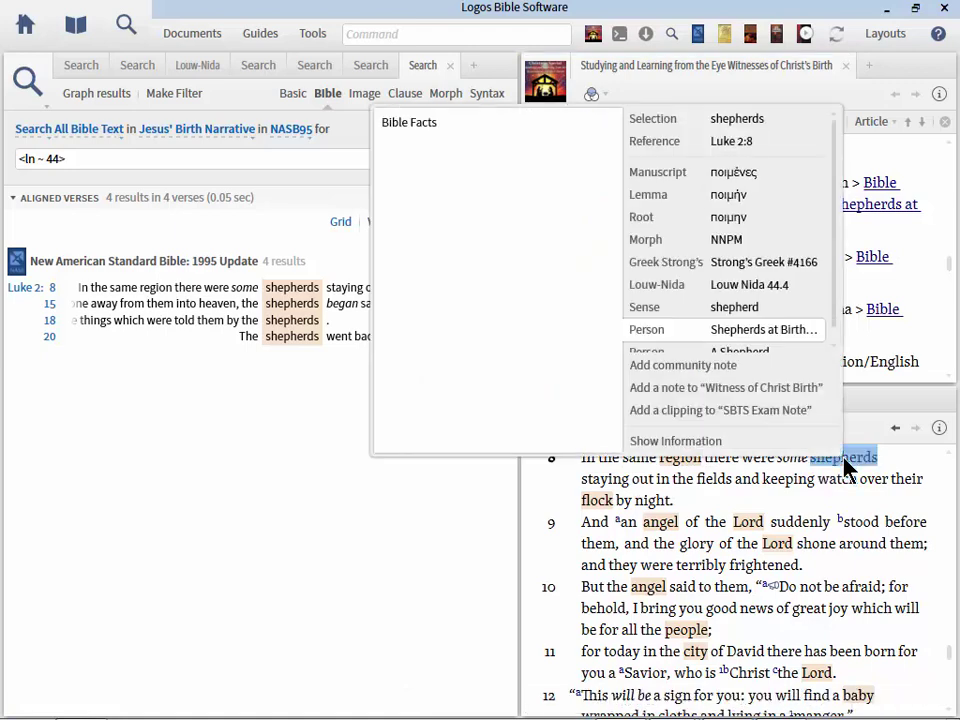
scroll(836, 230, down, 1)
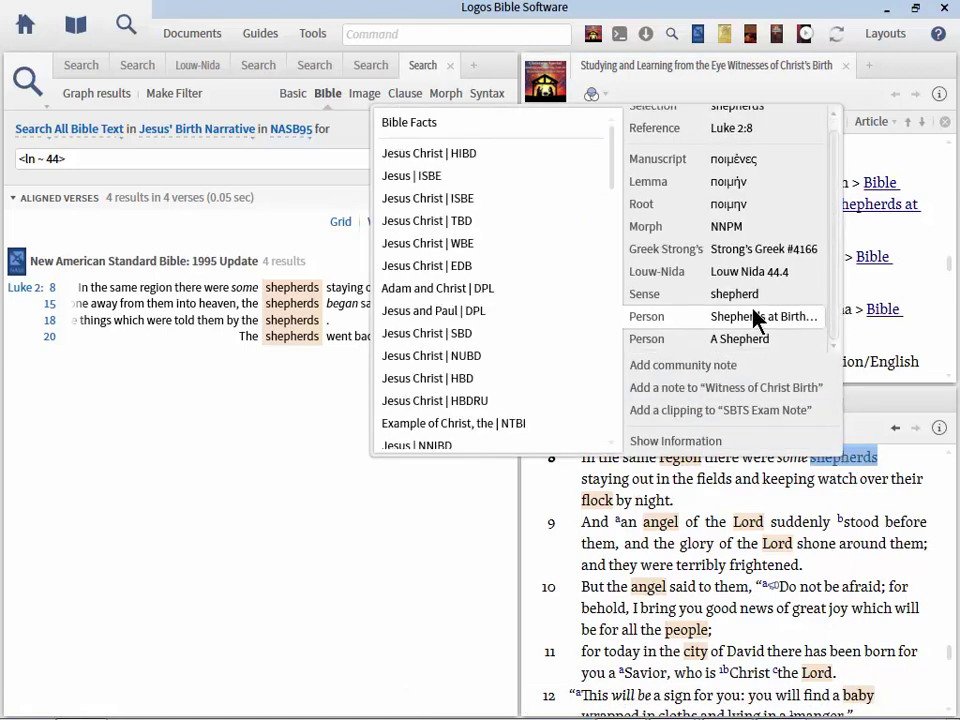
mouse_move(690, 295)
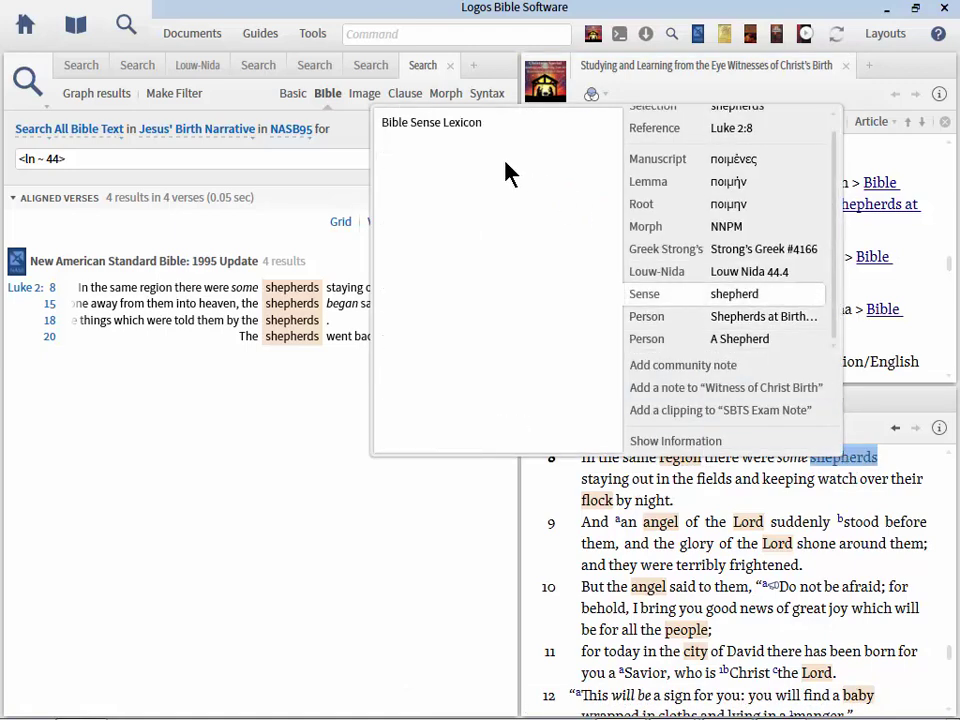
click(445, 133)
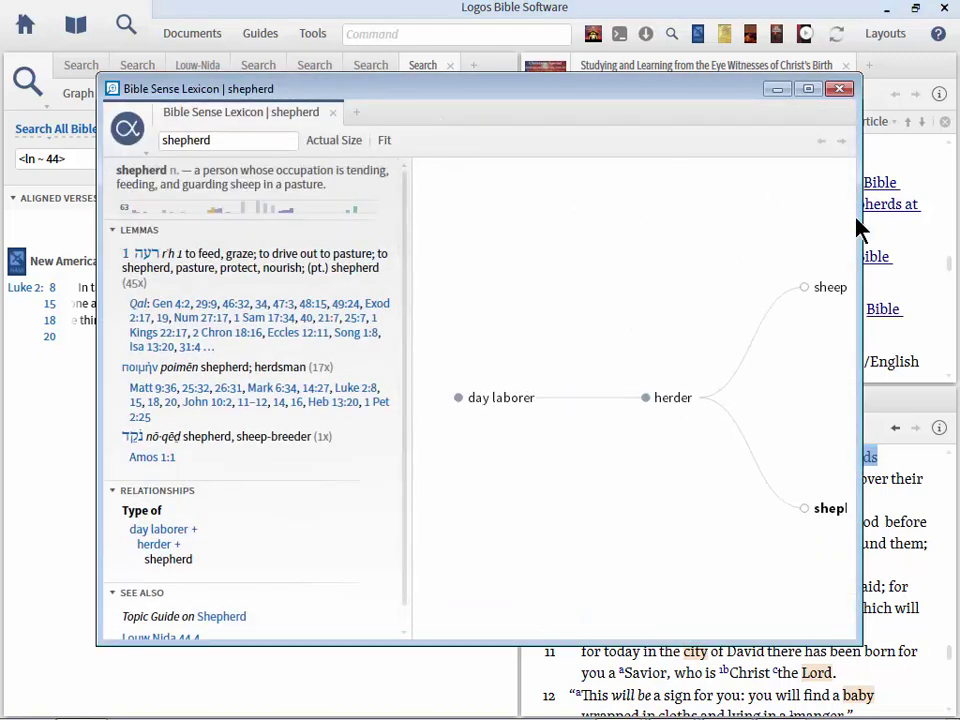
- Widen and reposition the Bible Sense Lexicon window, and examine the herder and day laborer relationships, lemmas and related links for shepherd
drag(855, 216, 954, 218)
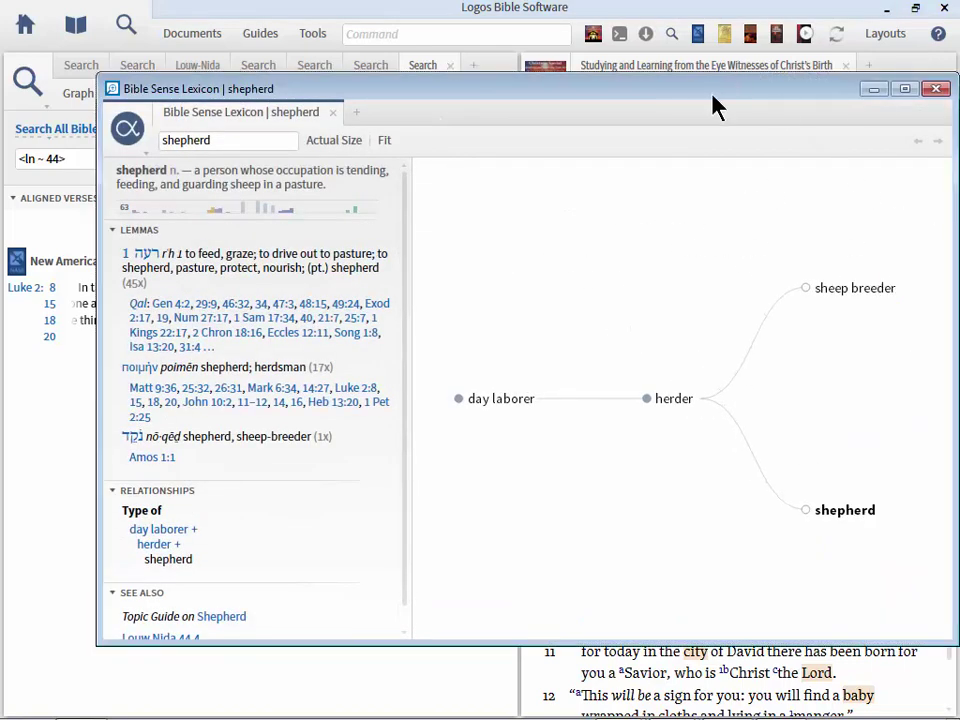
drag(713, 105, 631, 79)
mouse_move(745, 500)
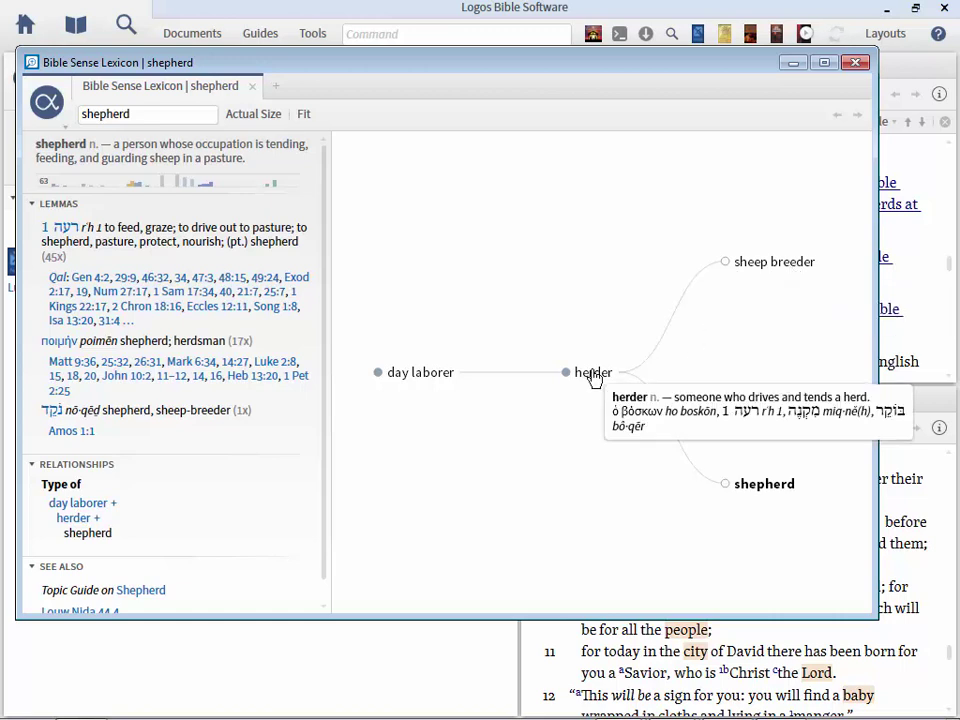
mouse_move(420, 377)
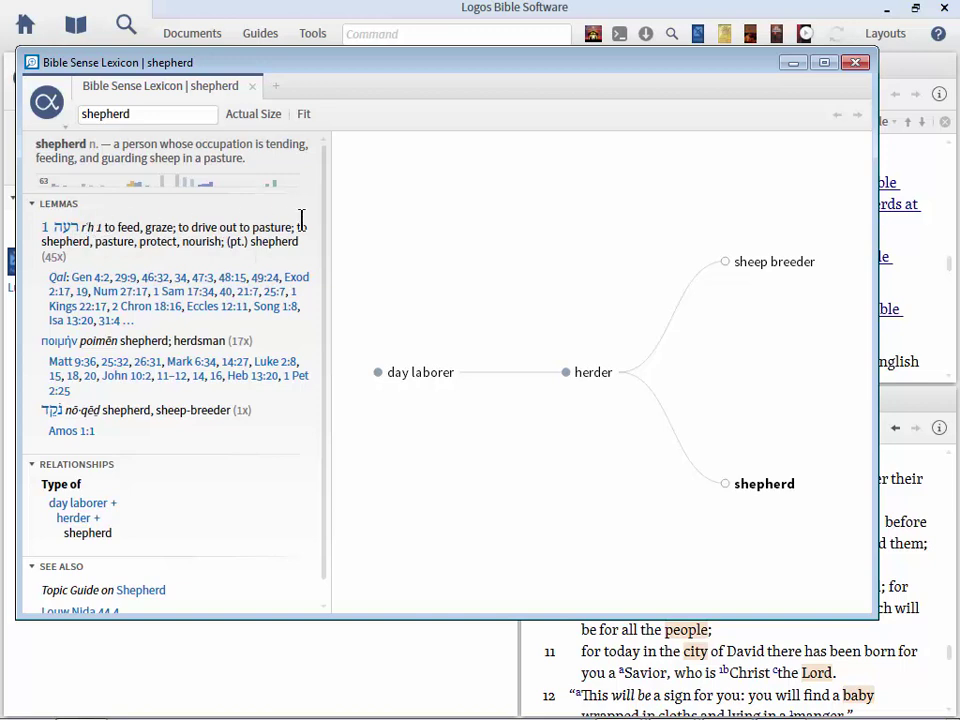
scroll(330, 240, down, 1)
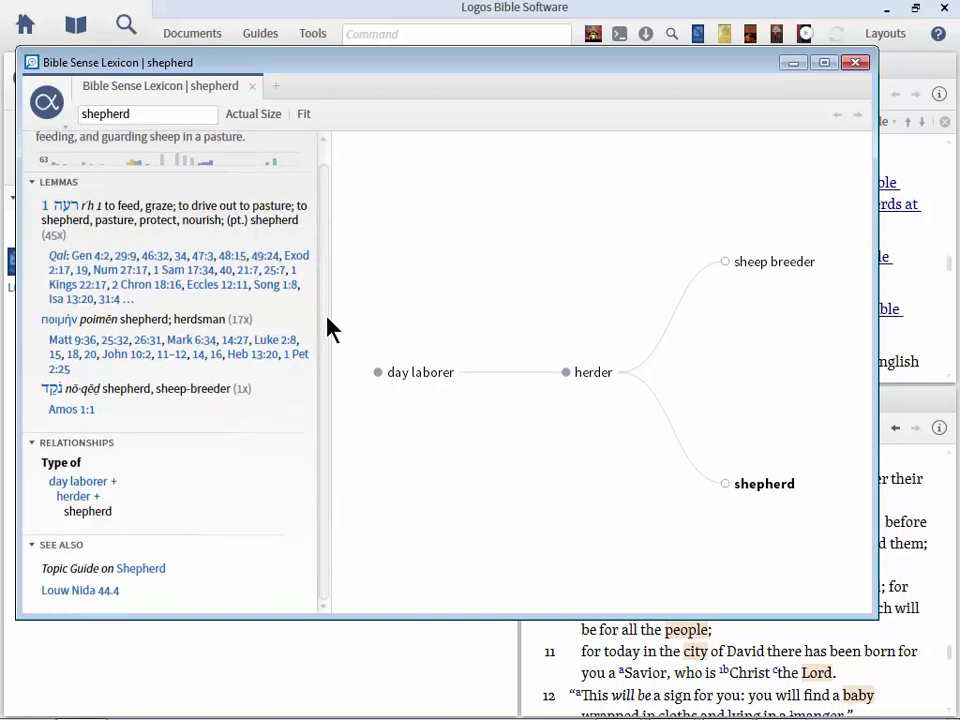